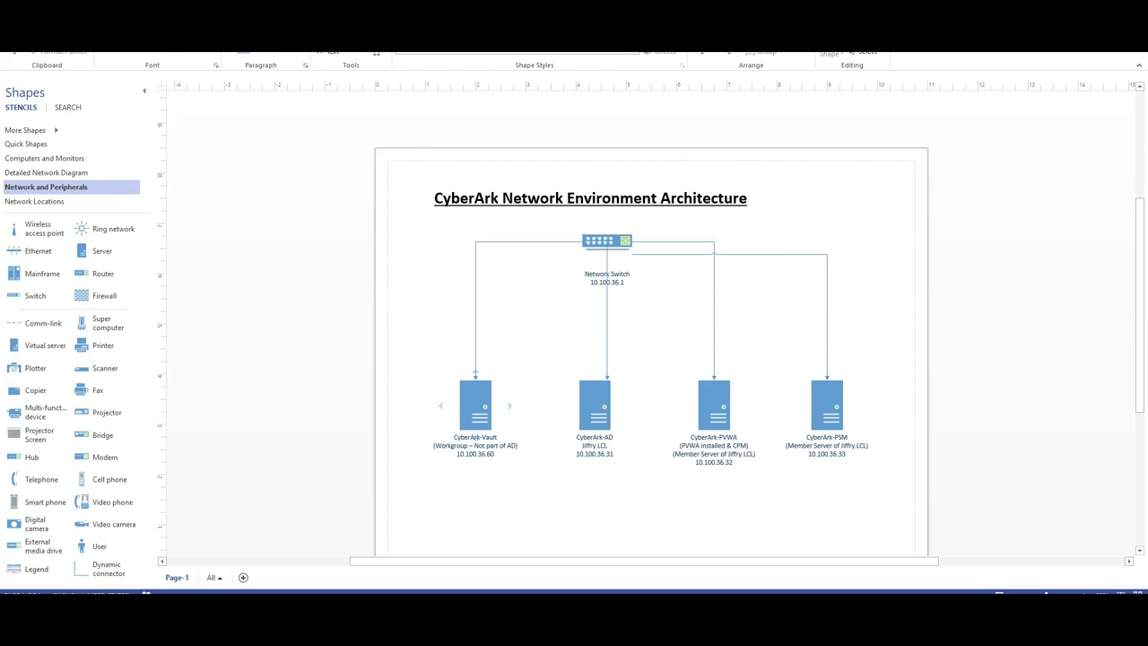
Switch to the Remote Desktop session on 10.100.36.33 for the CyberArk-PSM server
left_click(827, 439)
left_click(874, 520)
mouse_move(916, 594)
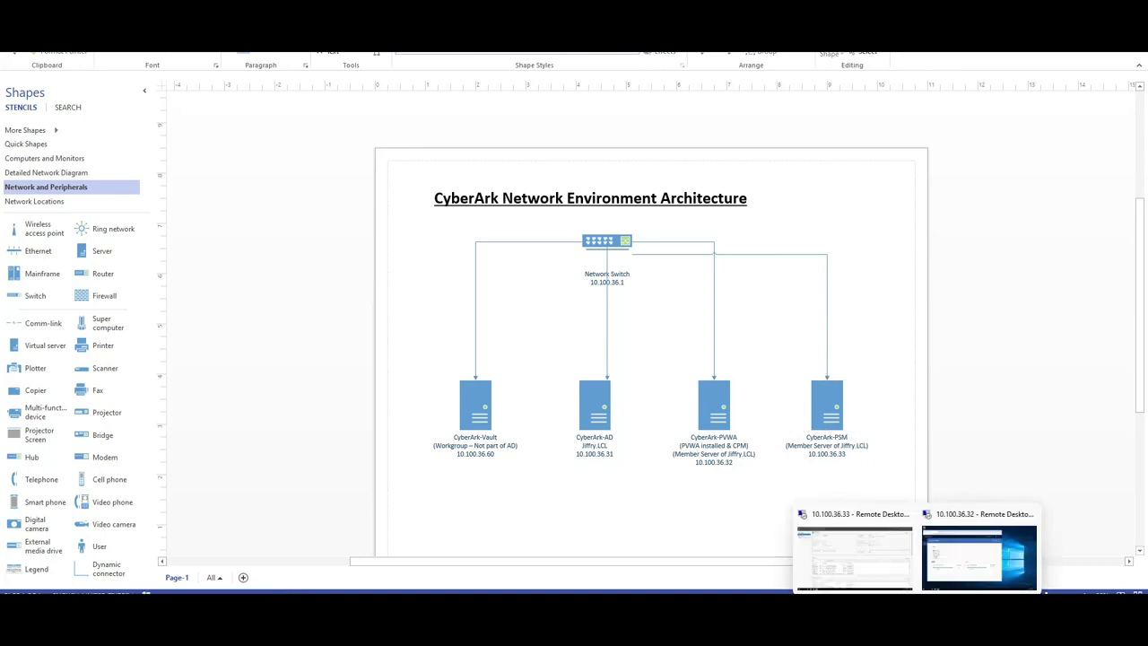
left_click(854, 556)
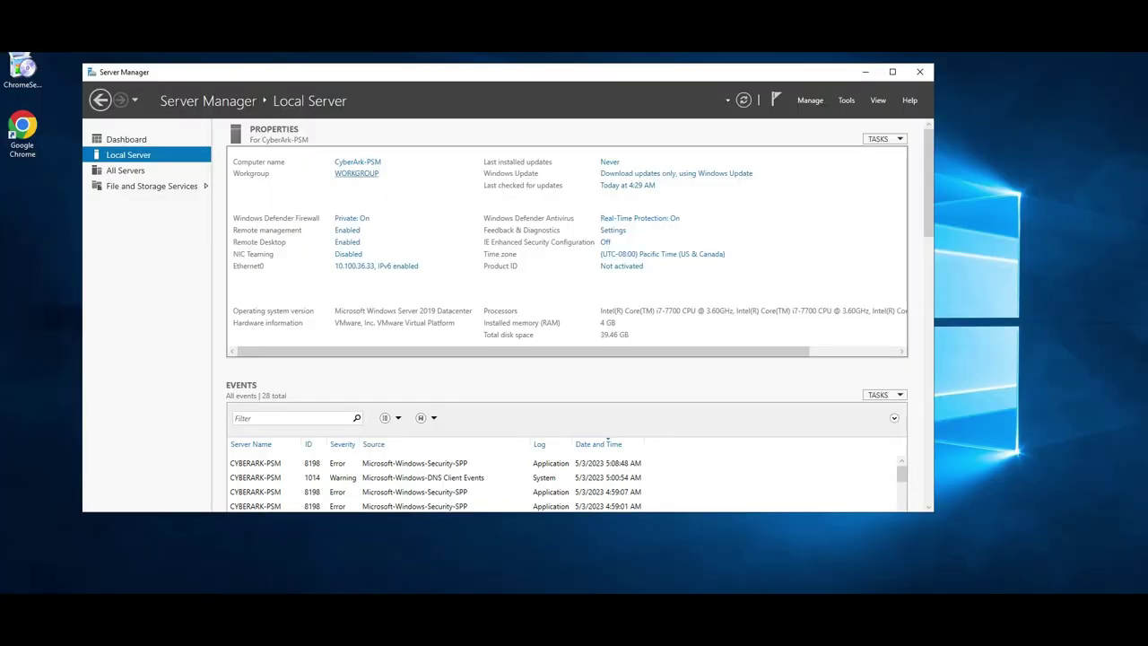
Make the computer a member of the Jiffy domain using the domain administrator's credentials
left_click(357, 161)
left_click(316, 239)
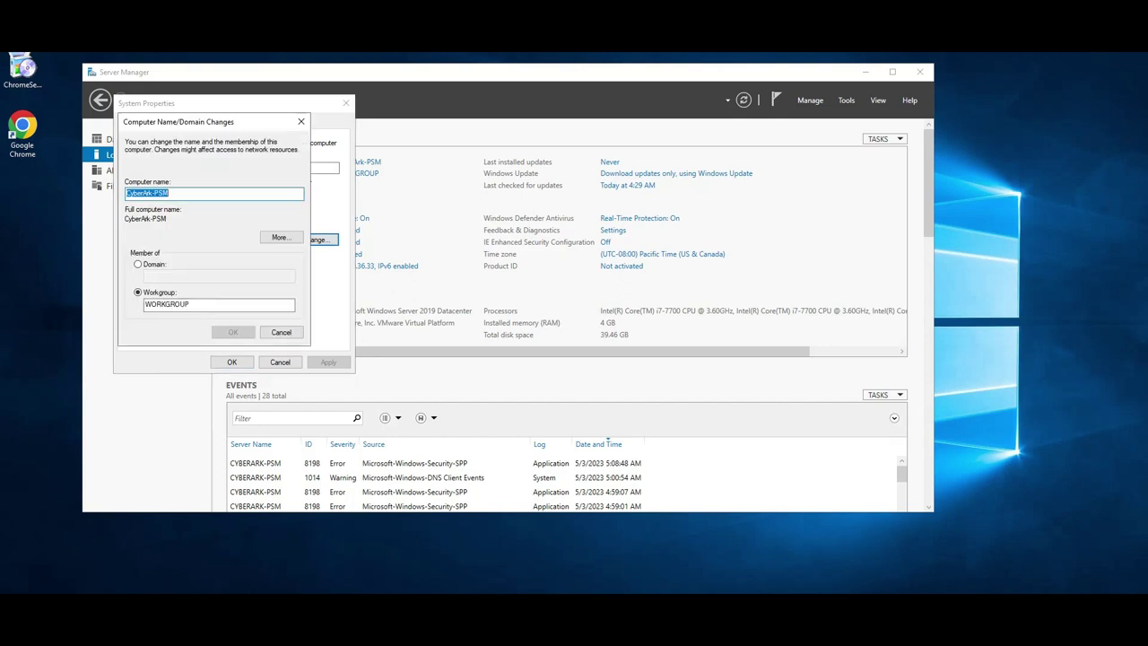
left_click(137, 263)
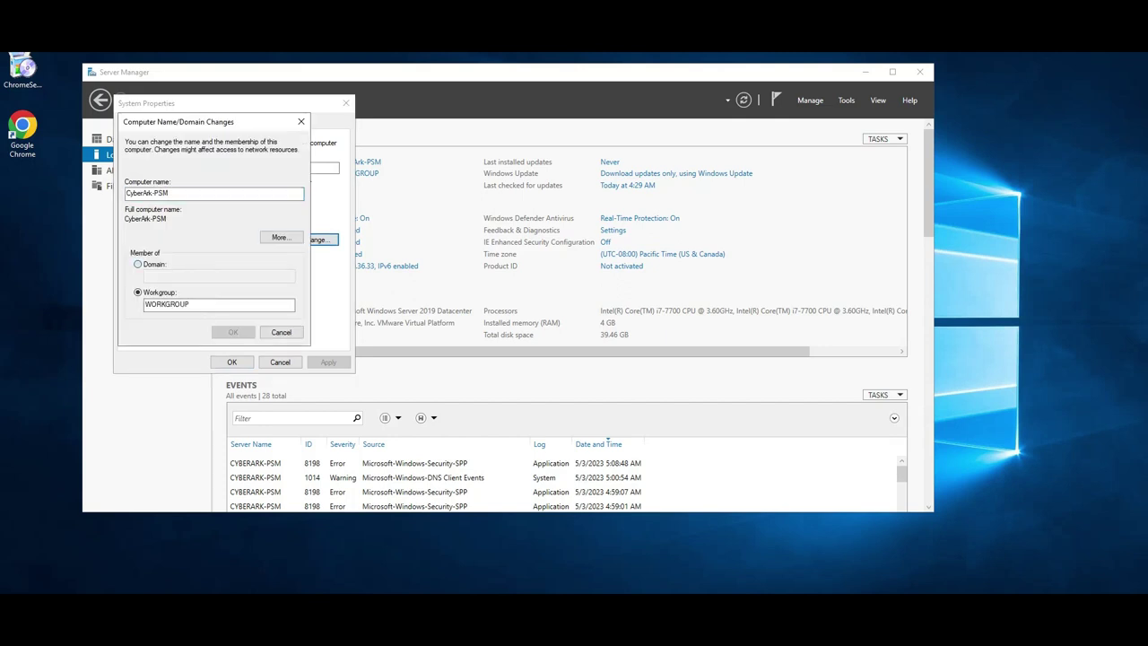
type("Jiffy")
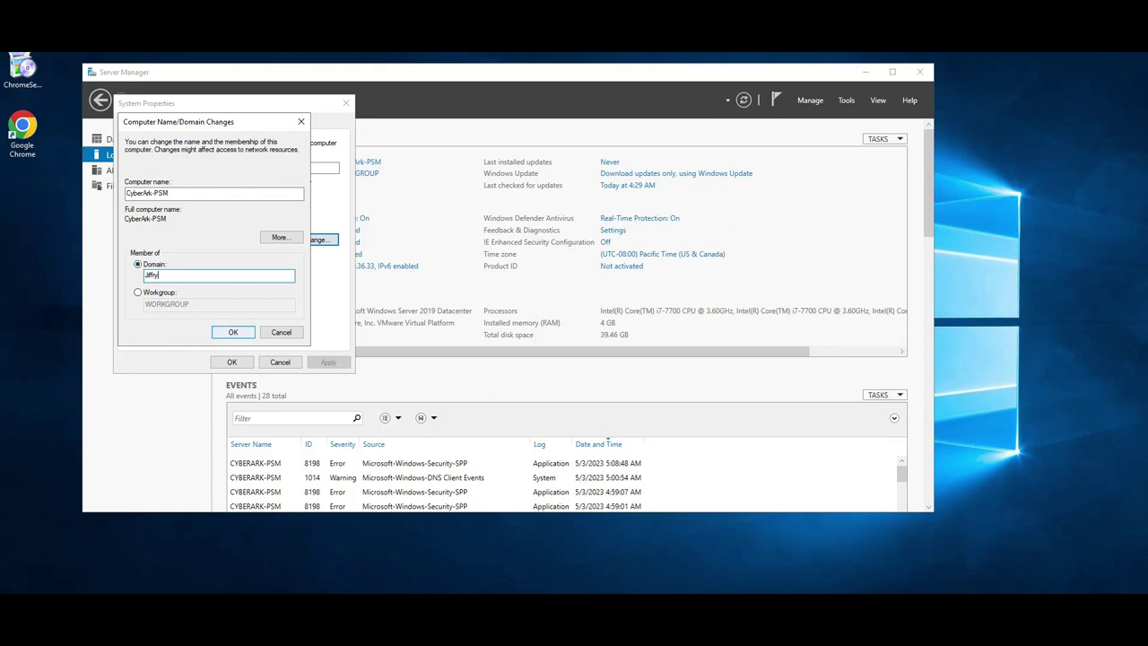
left_click(232, 332)
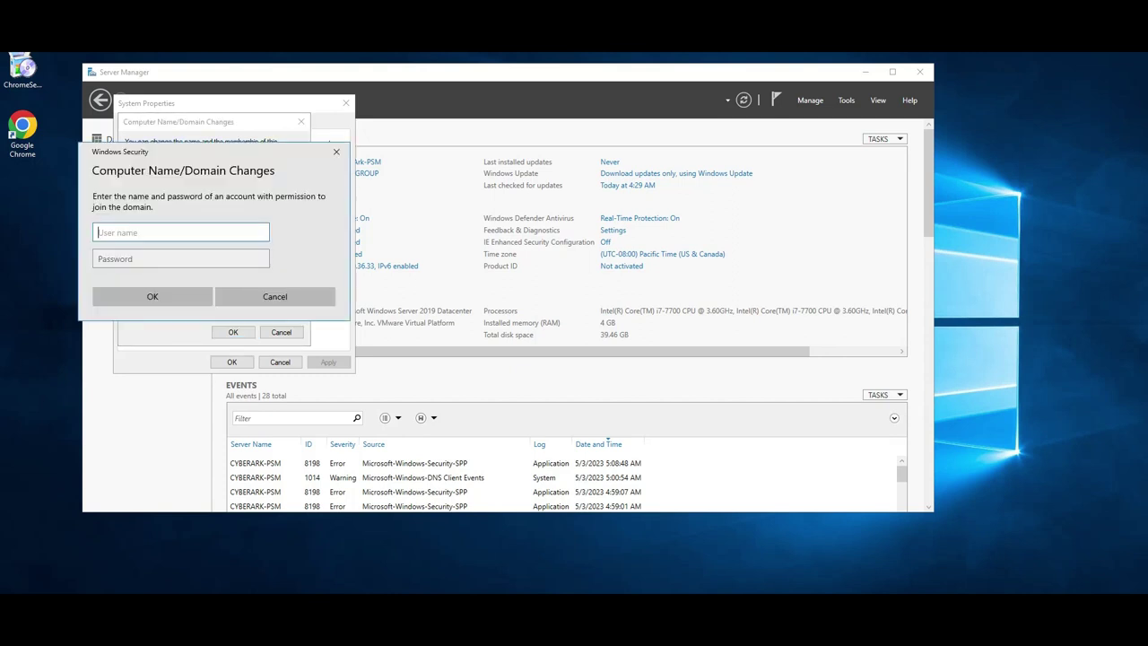
type("jiffry\\administartor")
left_click(180, 258)
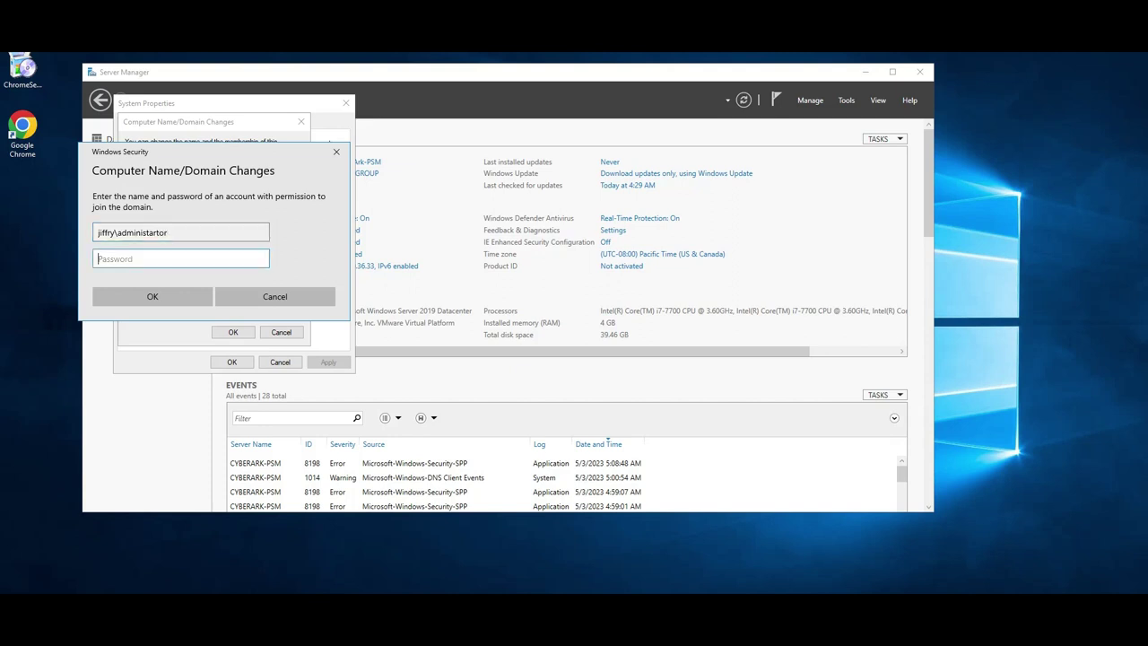
type("**********")
key("Return")
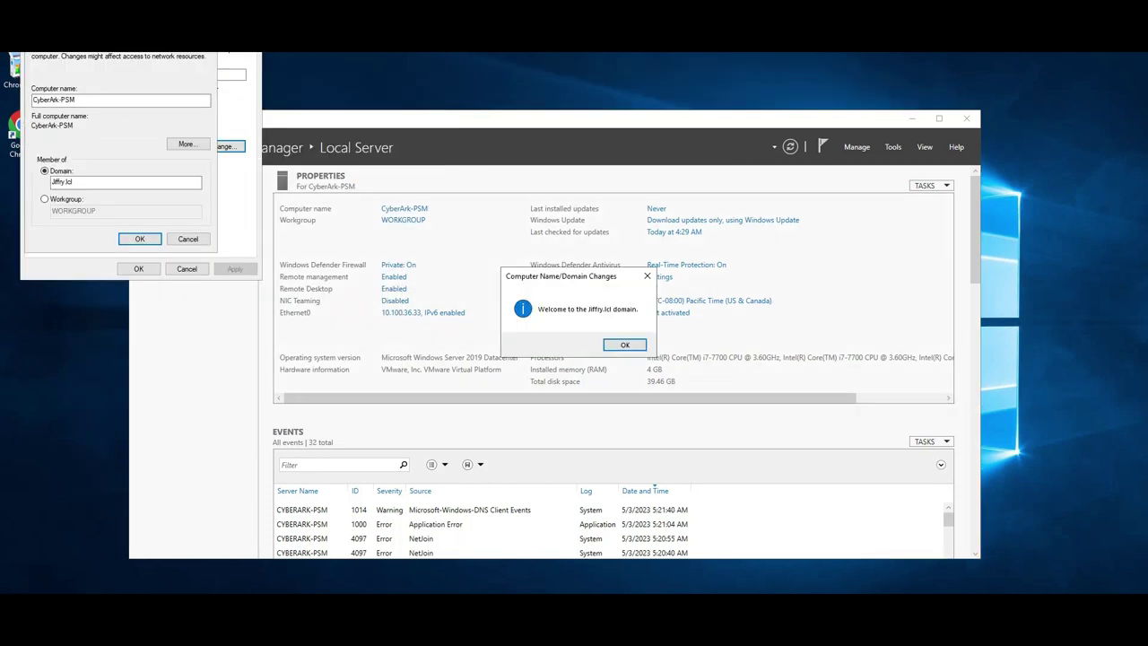
key("Return")
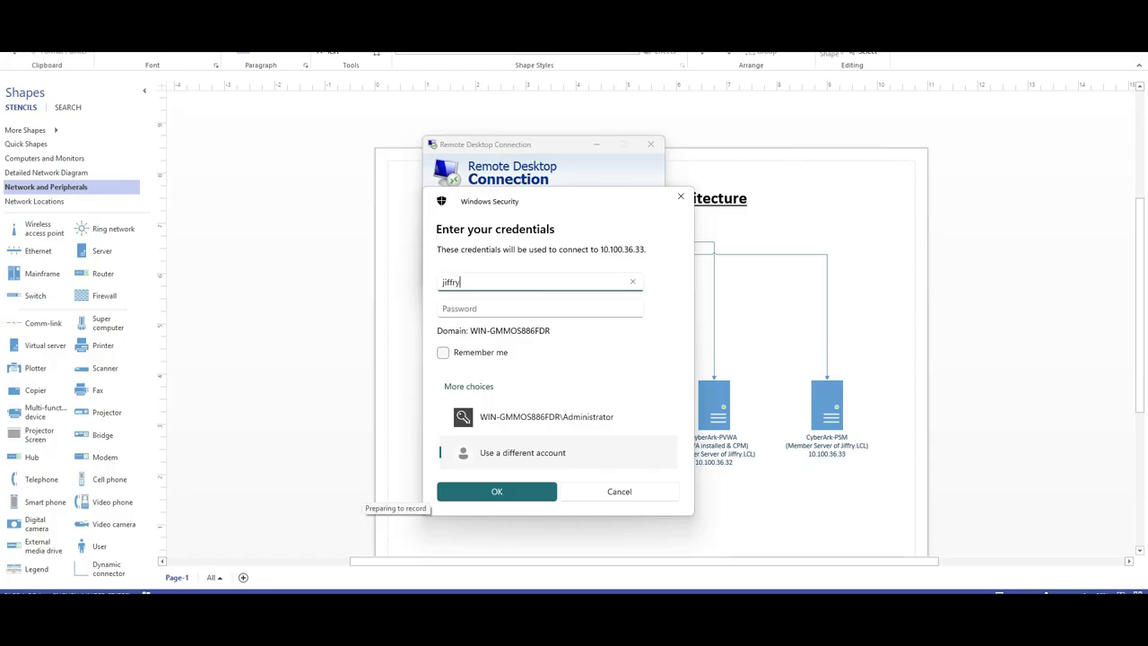
Connect to 10.100.36.33 as the domain \administrator account with its password
type("\\administrator")
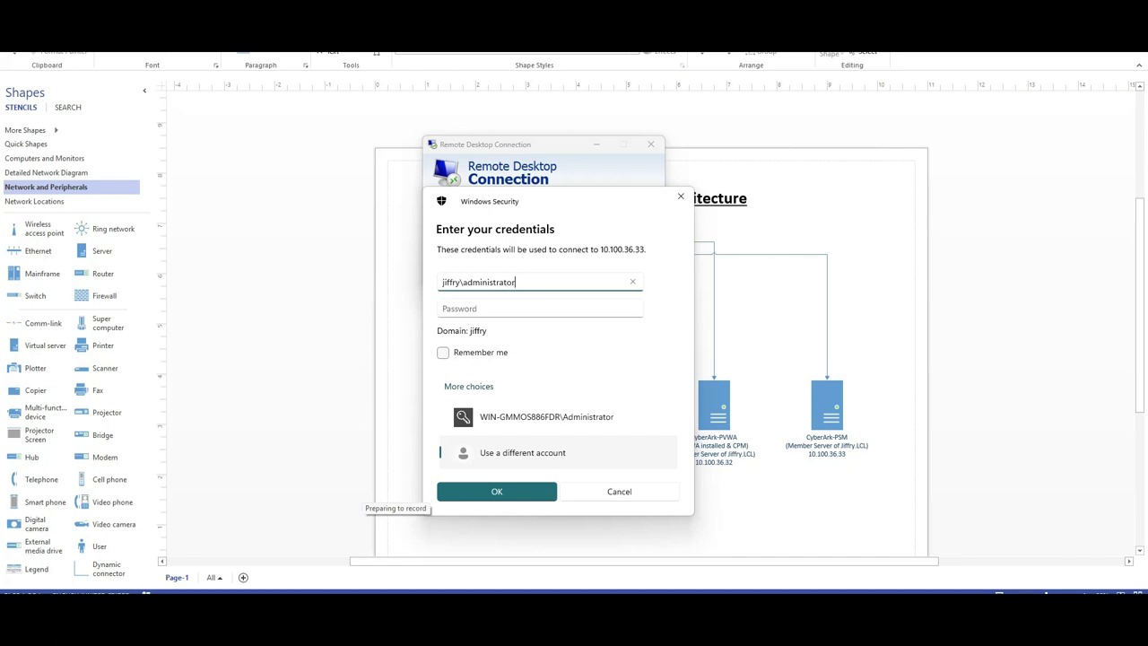
left_click(443, 308)
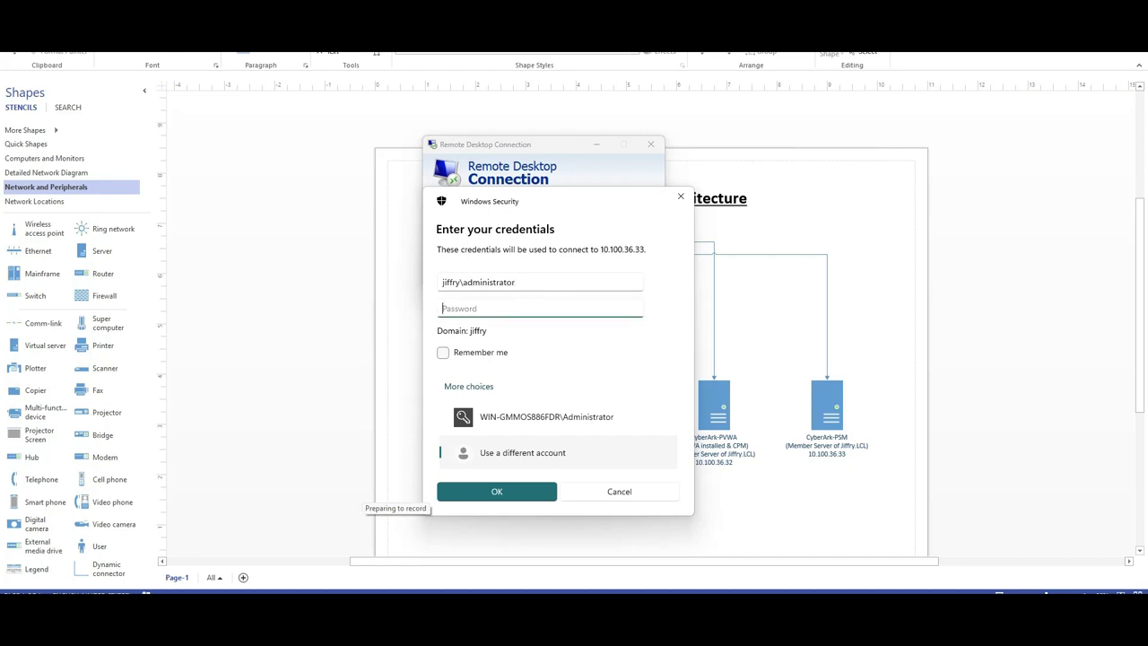
type("••••••••••••")
left_click_drag(459, 281, 441, 282)
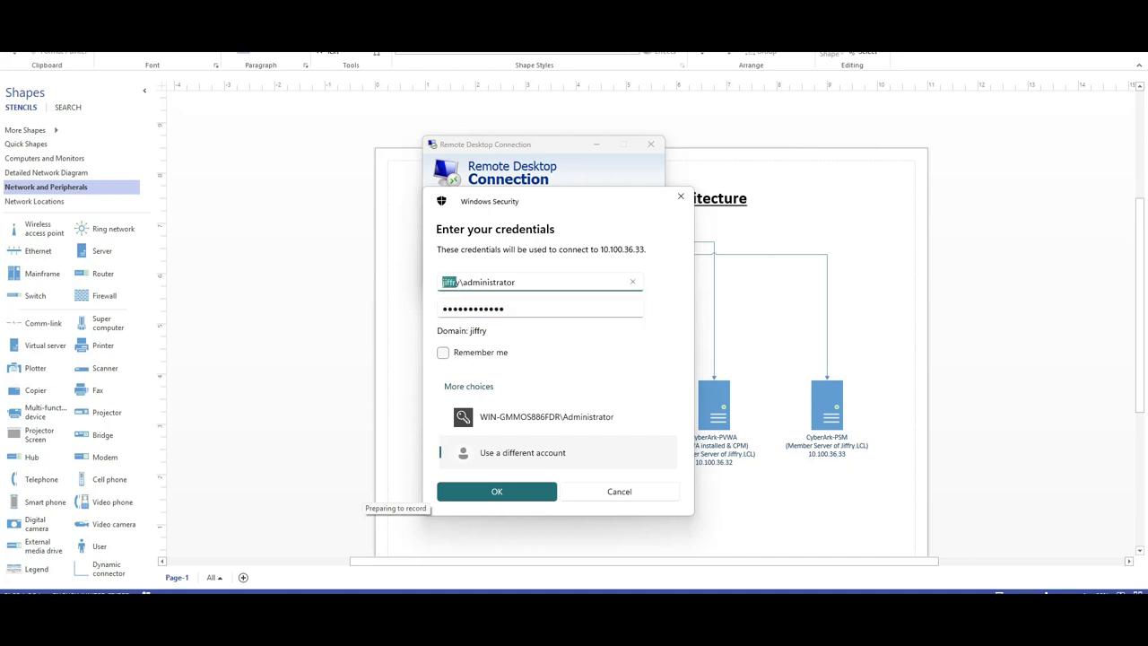
key("Tab")
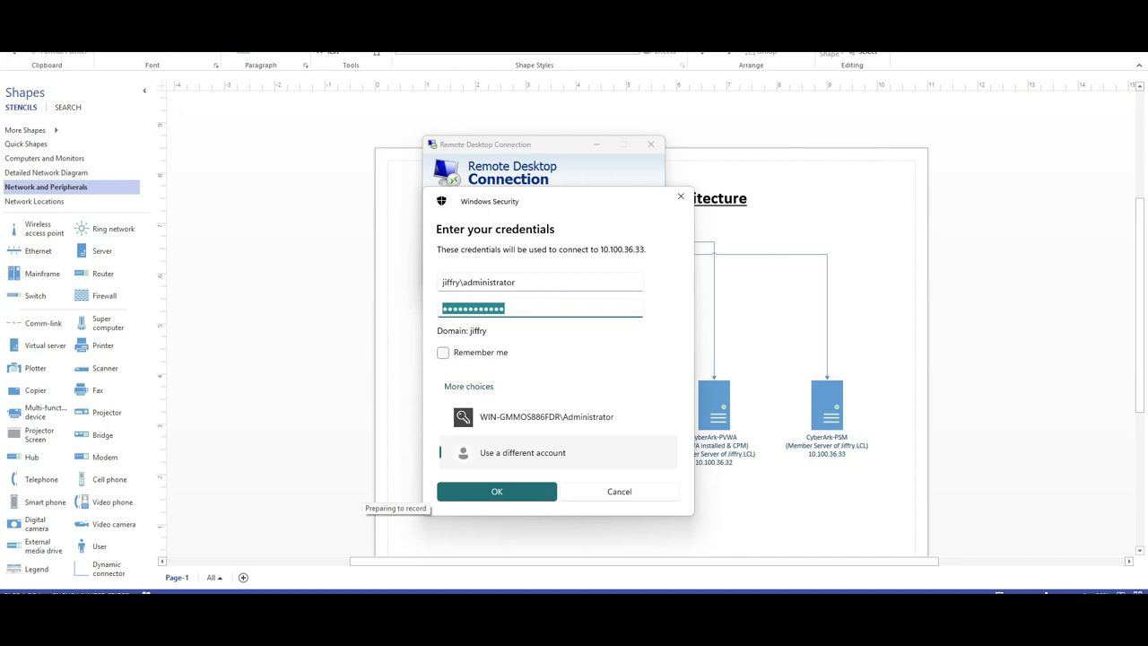
key("Return")
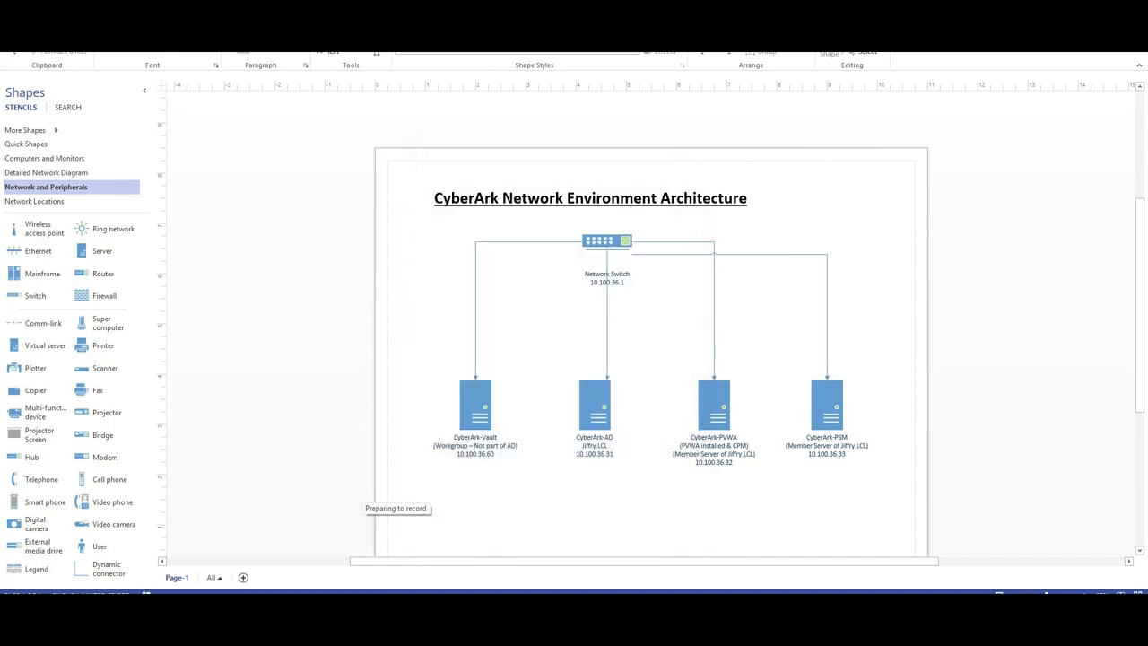
Clear the desktop and maximize the 10.100.36.32 PVWA Remote Desktop window at screen centre
key("super+d")
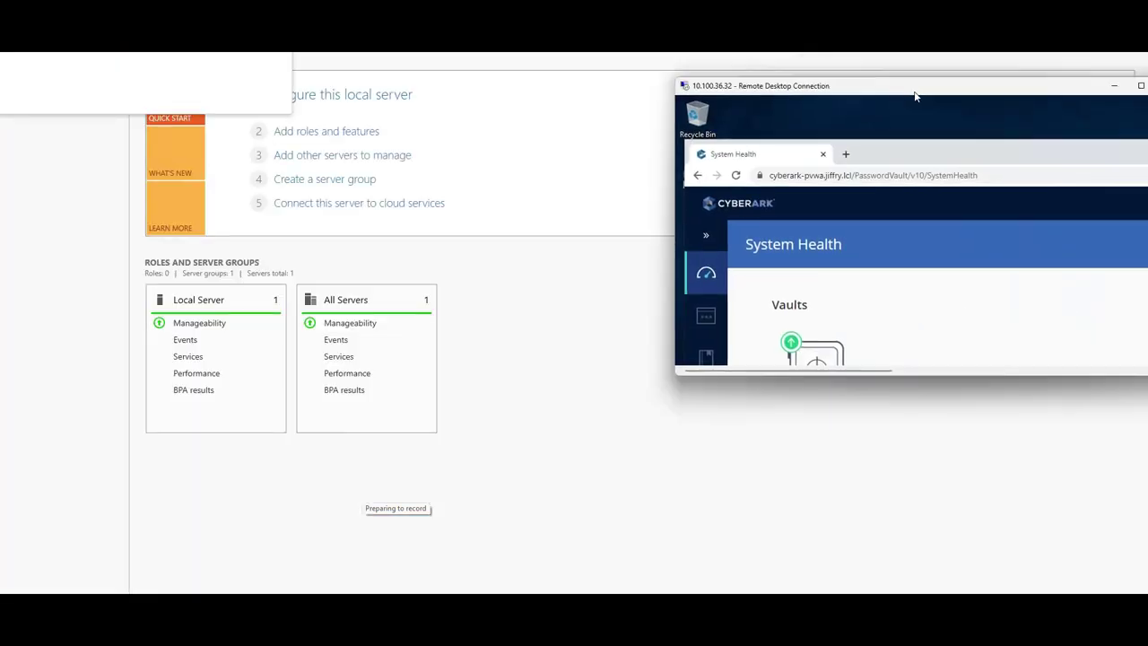
left_click_drag(915, 96, 495, 149)
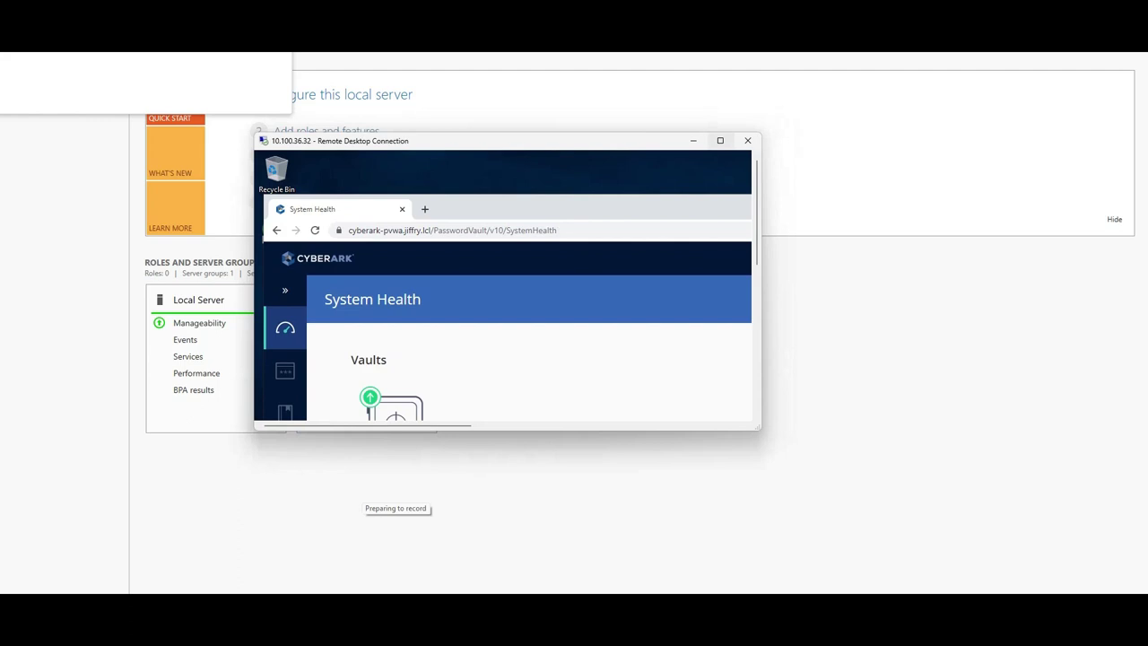
double_click(495, 150)
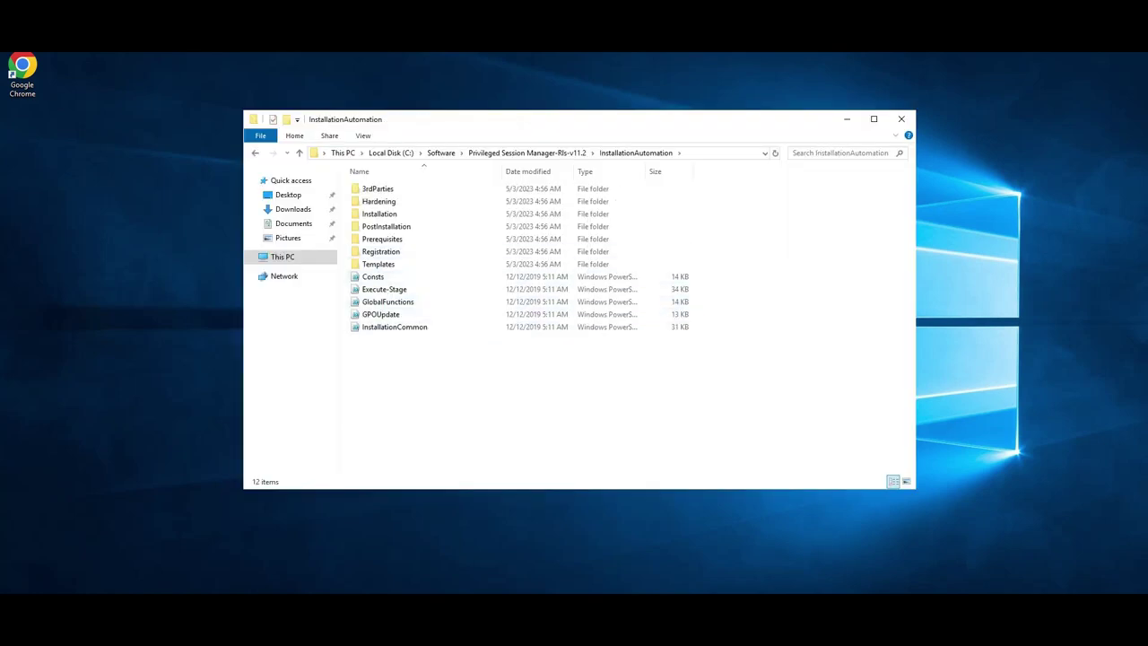
Open PrerequisitesConfig from the Prerequisites folder and accept the browser's first-run setup
double_click(382, 238)
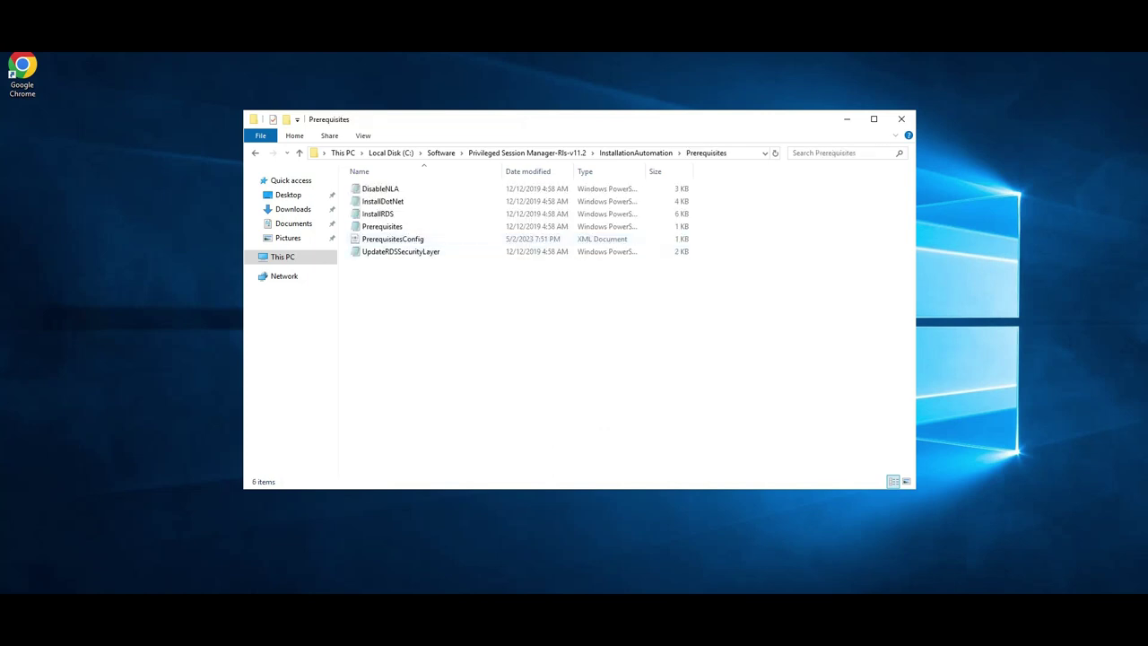
left_click(392, 239)
key("Return")
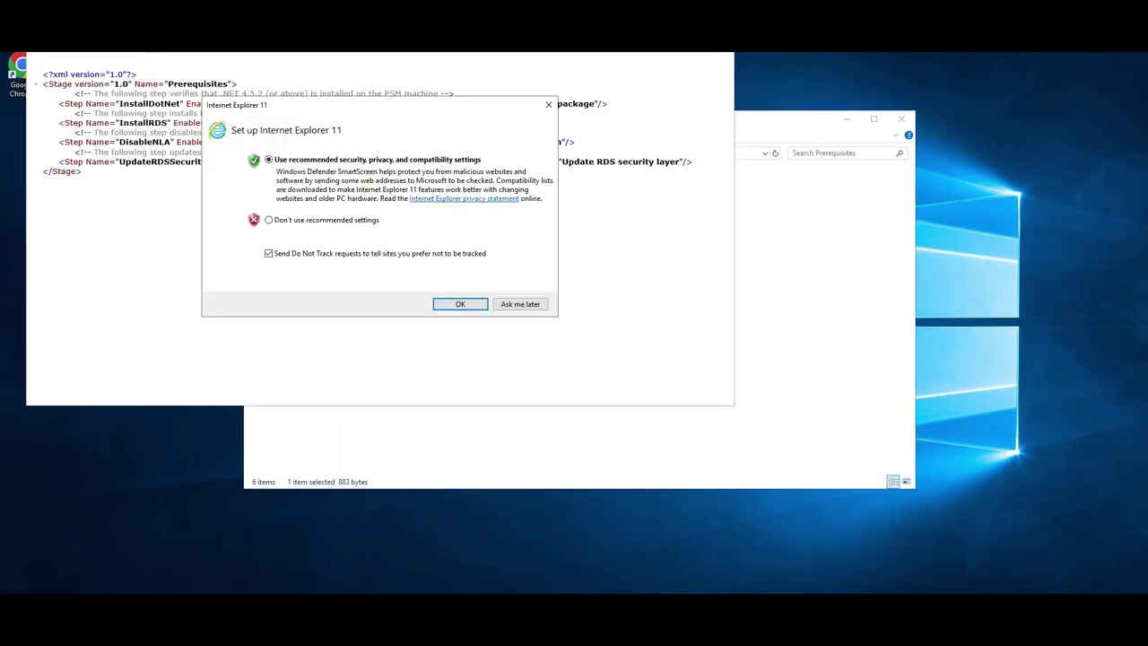
key("Return")
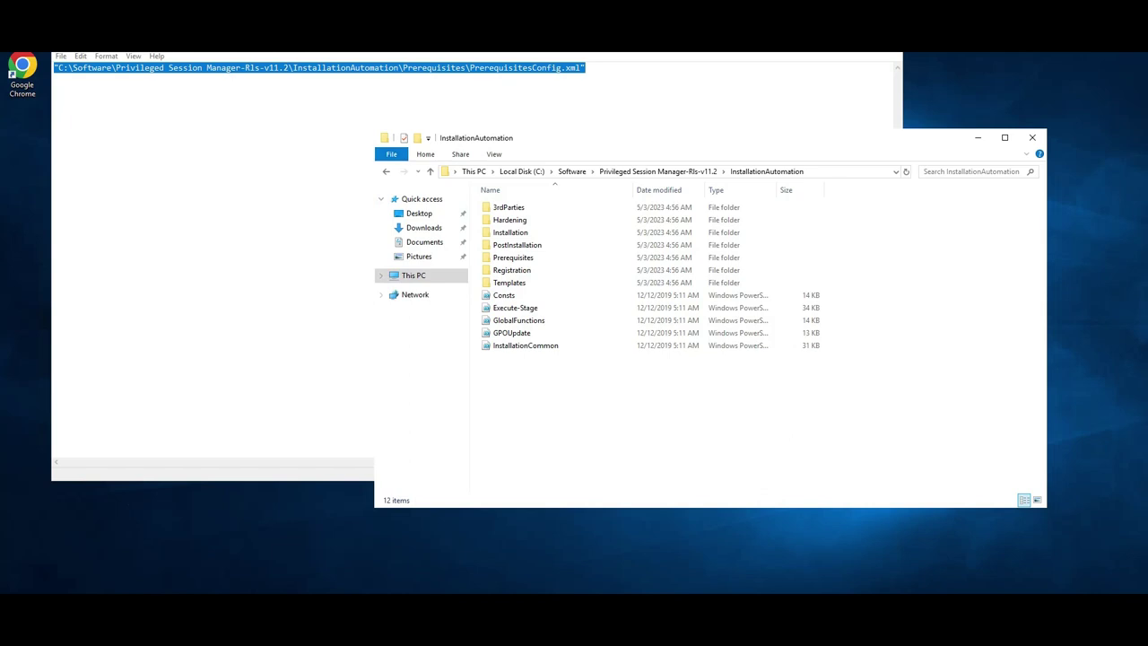
Run .\Execute-Stage.ps1 in an administrator PowerShell with the pasted PrerequisitesConfig.xml path
key("alt+f")
key("Down")
key("Down")
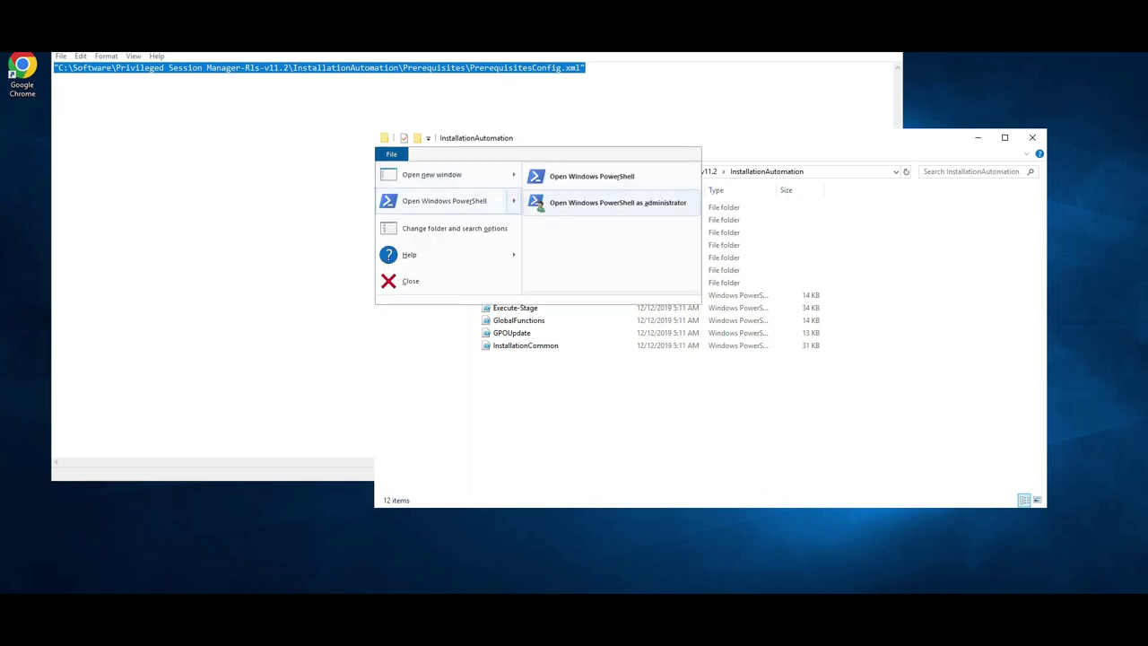
key("Return")
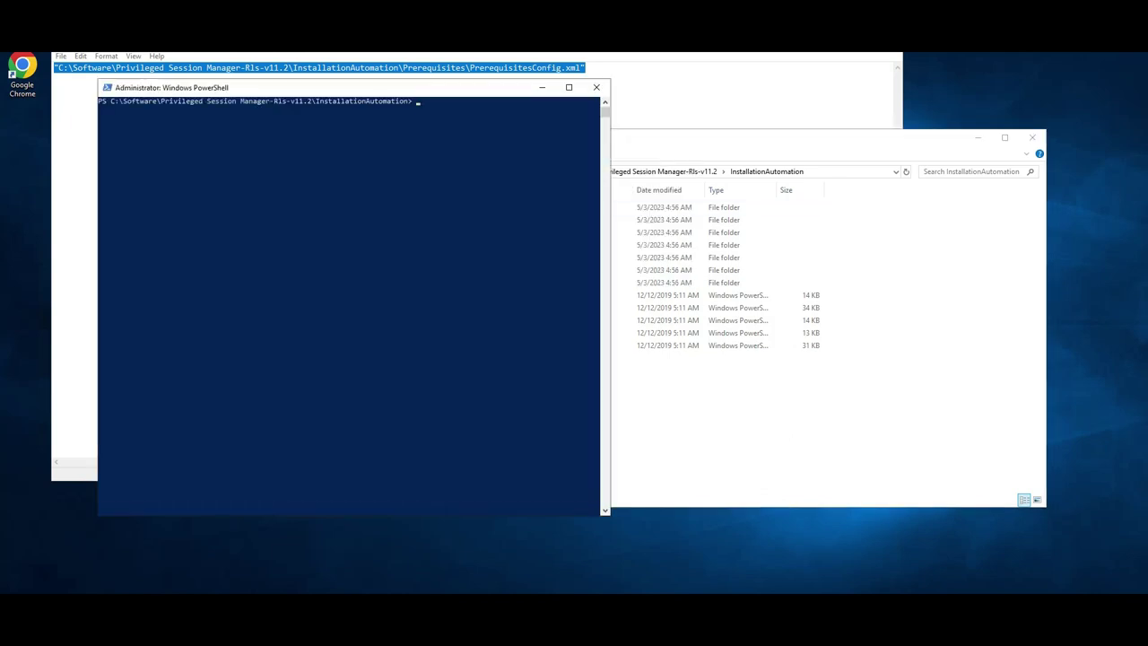
type(".\\")
key("Tab")
key("Tab")
key("Tab")
left_click_drag(609, 296, 938, 296)
type("\"C:\\Software\\Privileged Session Manager-Rls-v11.2\\InstallationAutomation\\Prerequisites\\PrerequisitesConfig.xml\"")
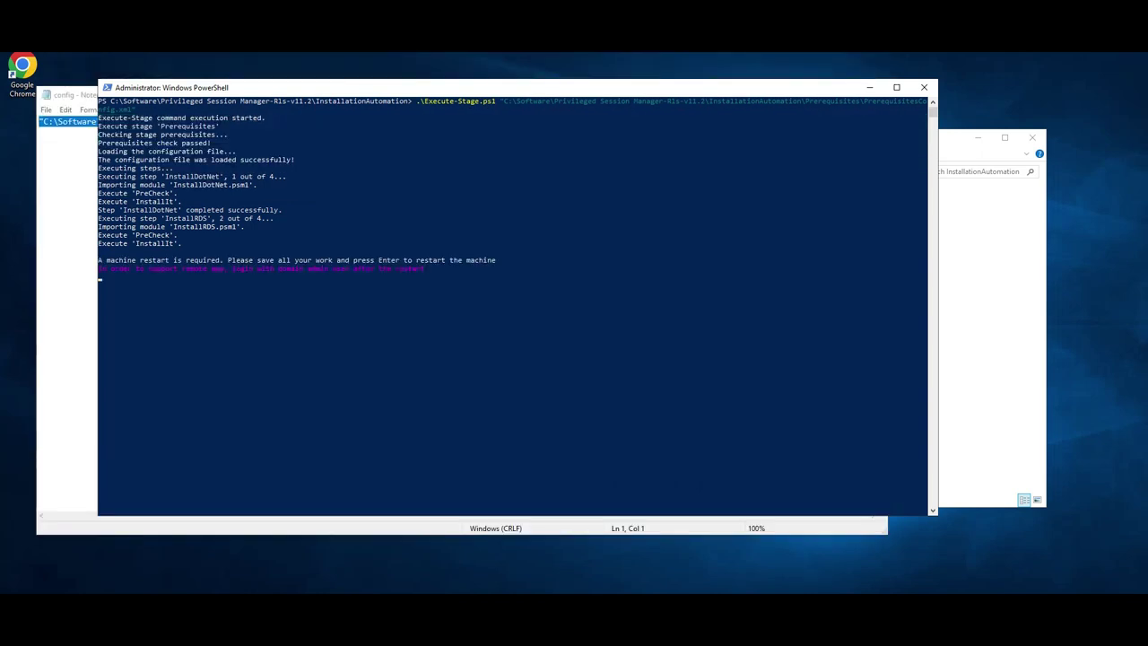
left_click(614, 310)
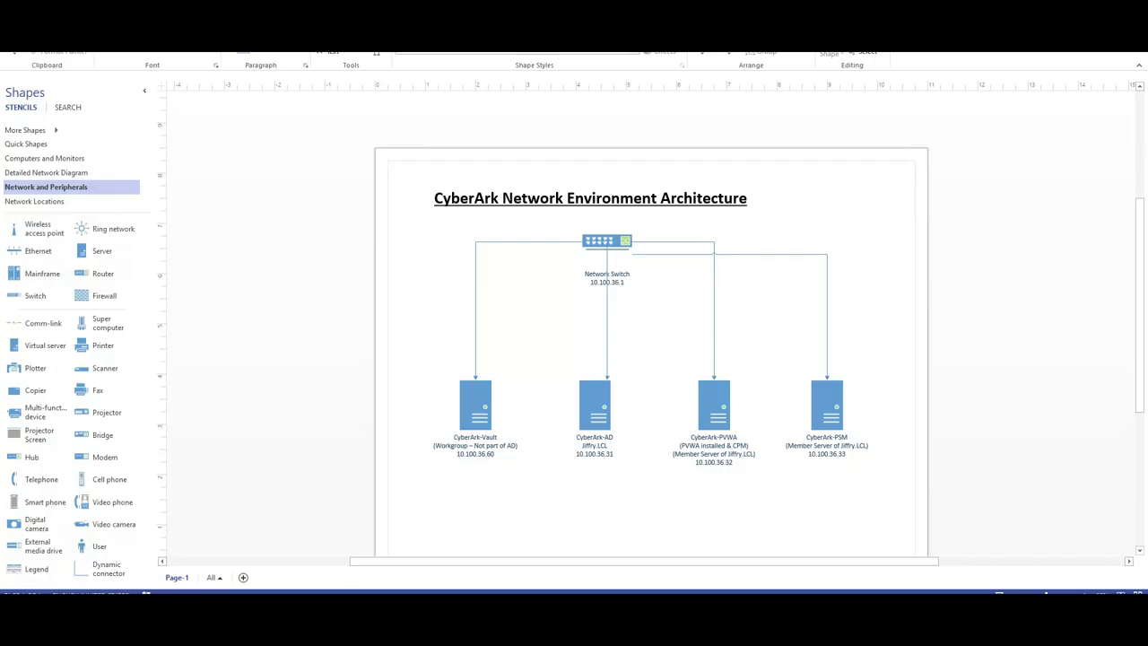
Centre the VMware console and clear other windows to watch the CyberArk-PSM VM restart
left_click_drag(1147, 126, 512, 56)
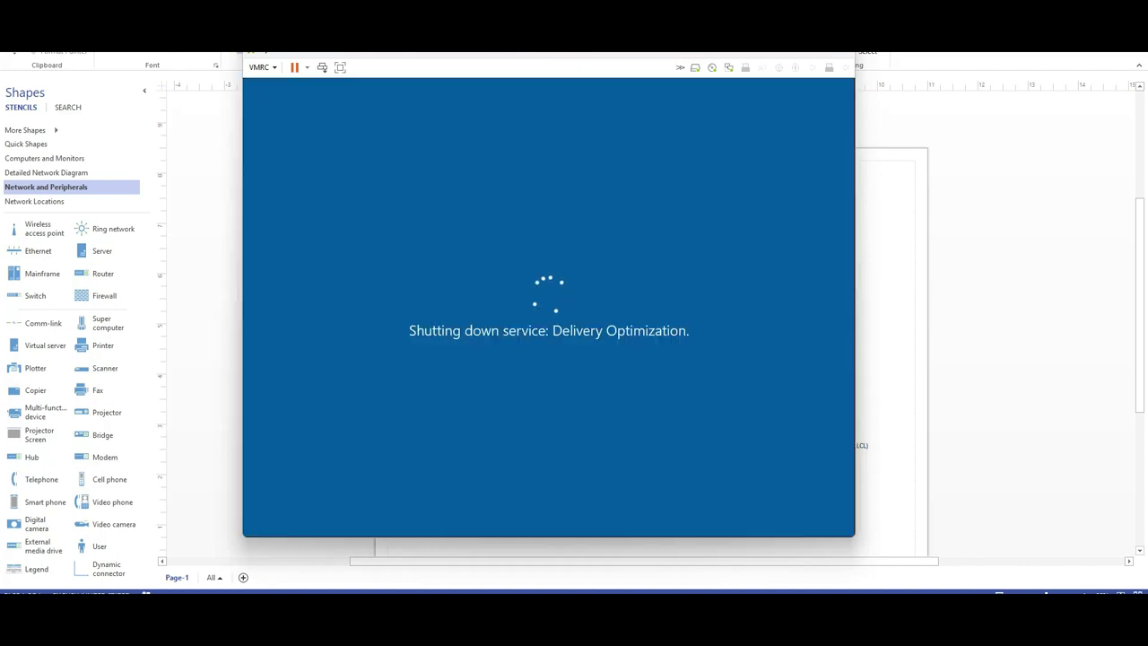
key("alt+Tab")
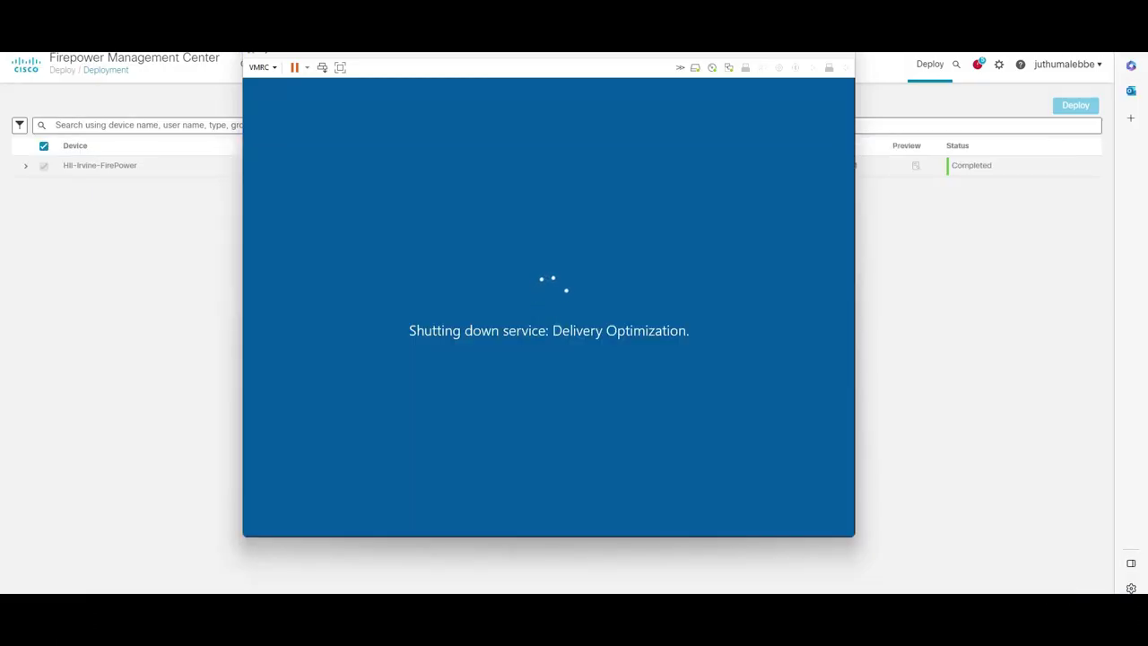
key("alt+Tab")
key("super+Down")
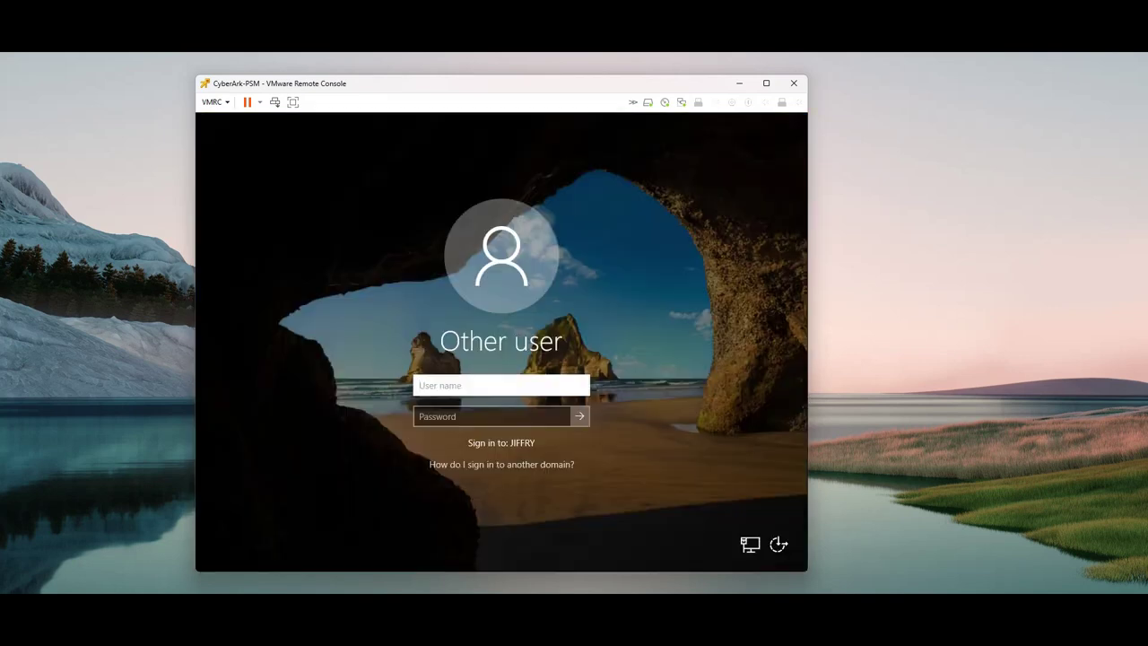
Sign in as jiffry\administrator and check InstallRDS, DisableNLA and UpdateRDSSecurityLayer succeeded
type("administrator")
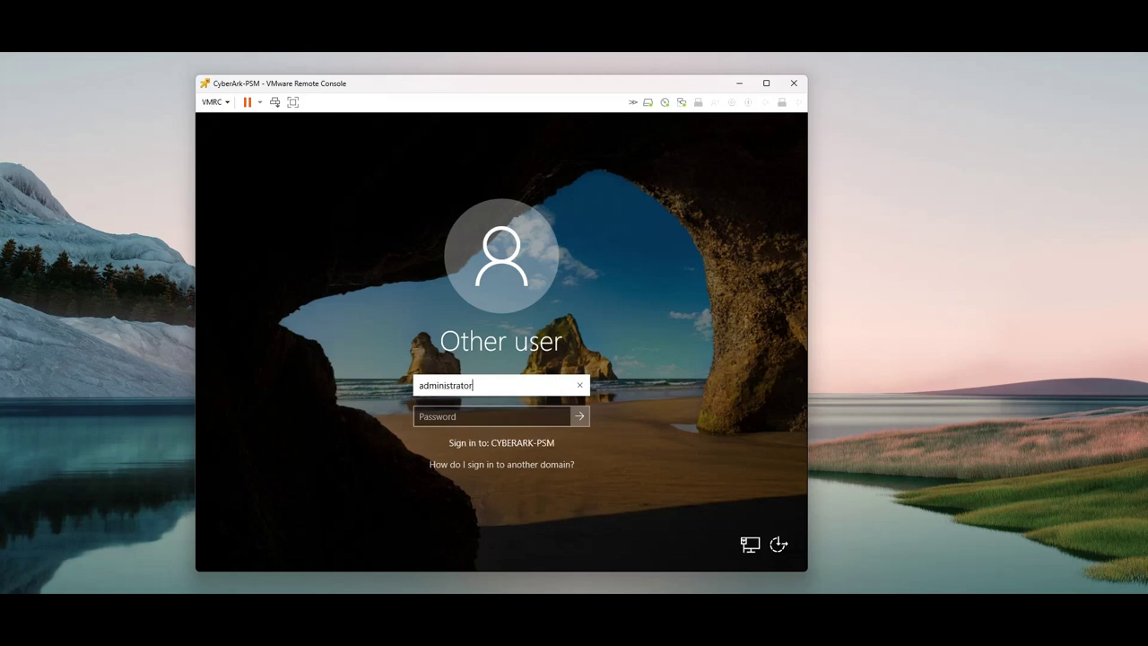
key("Home")
type("jiffry\\")
key("Tab")
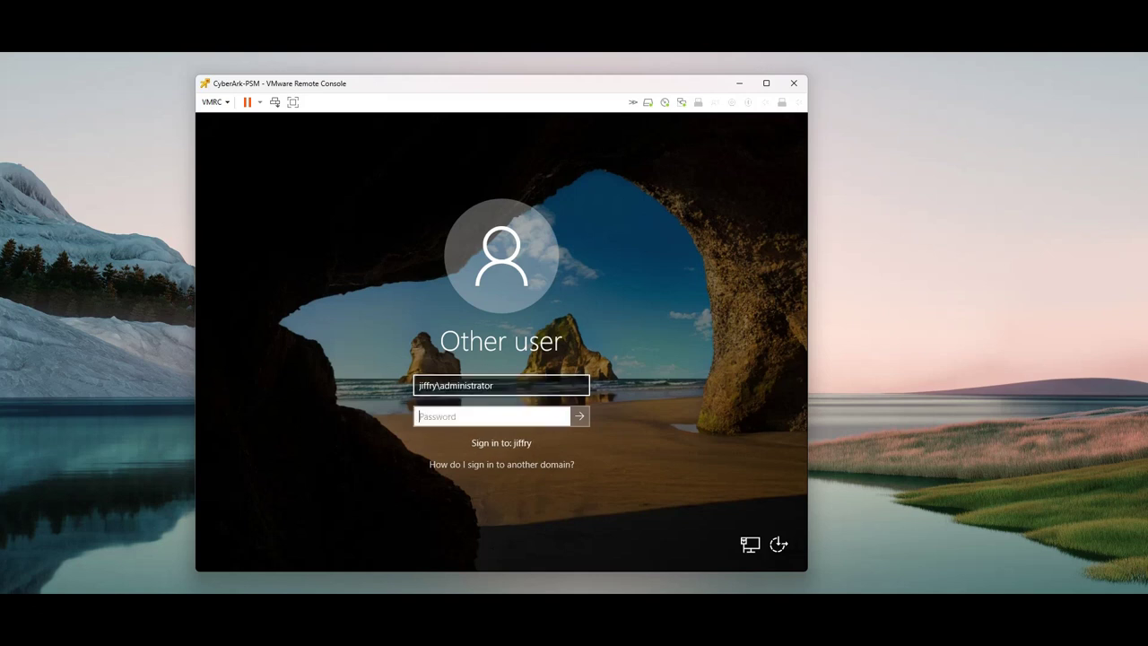
type("***********")
key("Return")
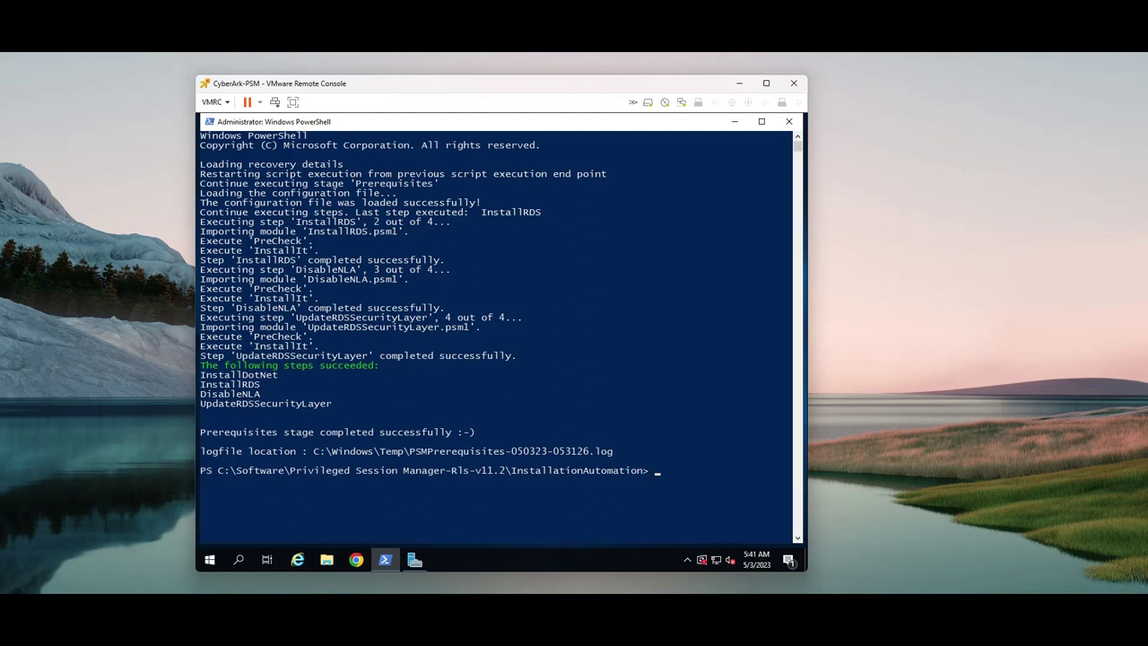
left_click_drag(293, 383, 218, 394)
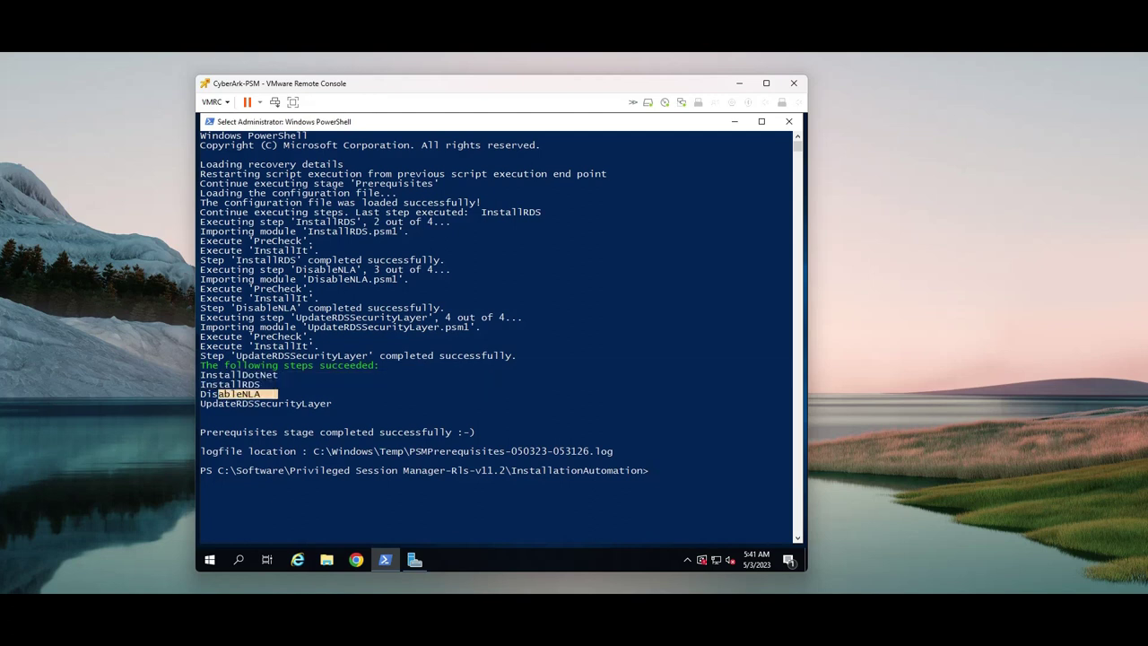
left_click_drag(349, 404, 254, 404)
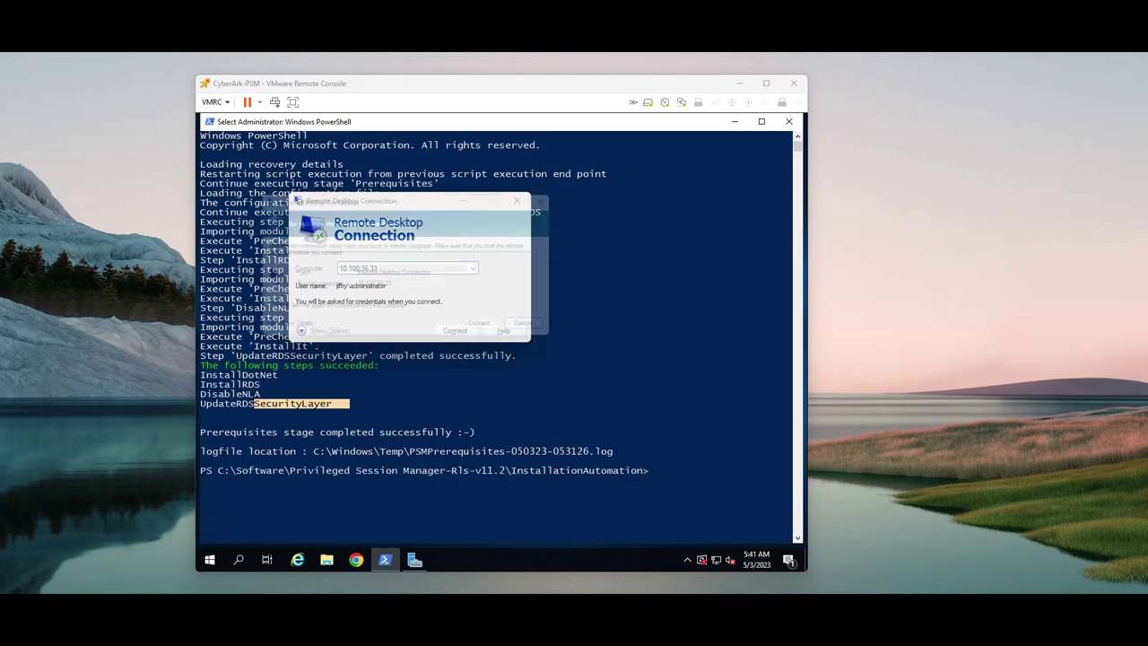
Trust the RDP connection and browse to C:\Software\Privileged Session Manager-Rls-v11.2
key("Return")
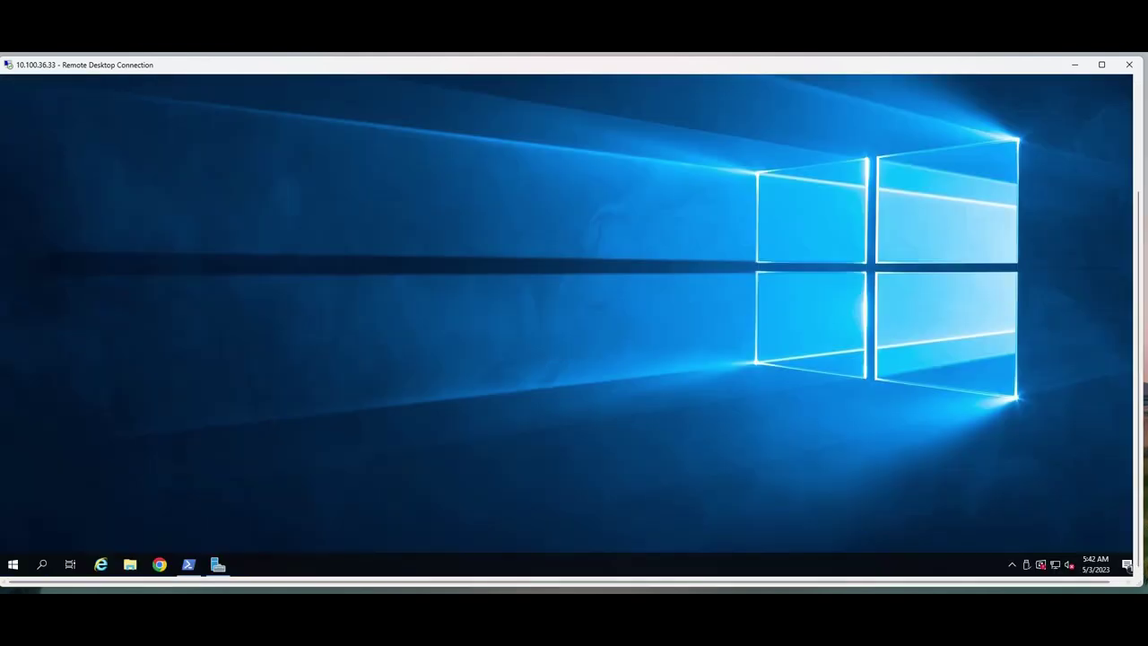
left_click(130, 564)
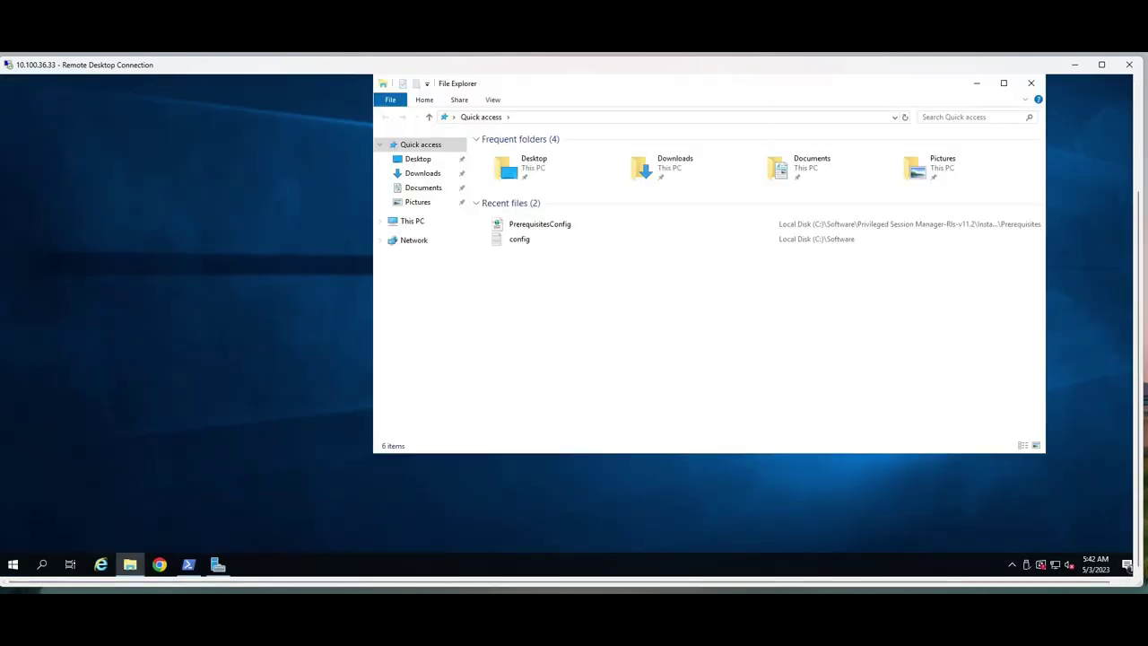
left_click(412, 220)
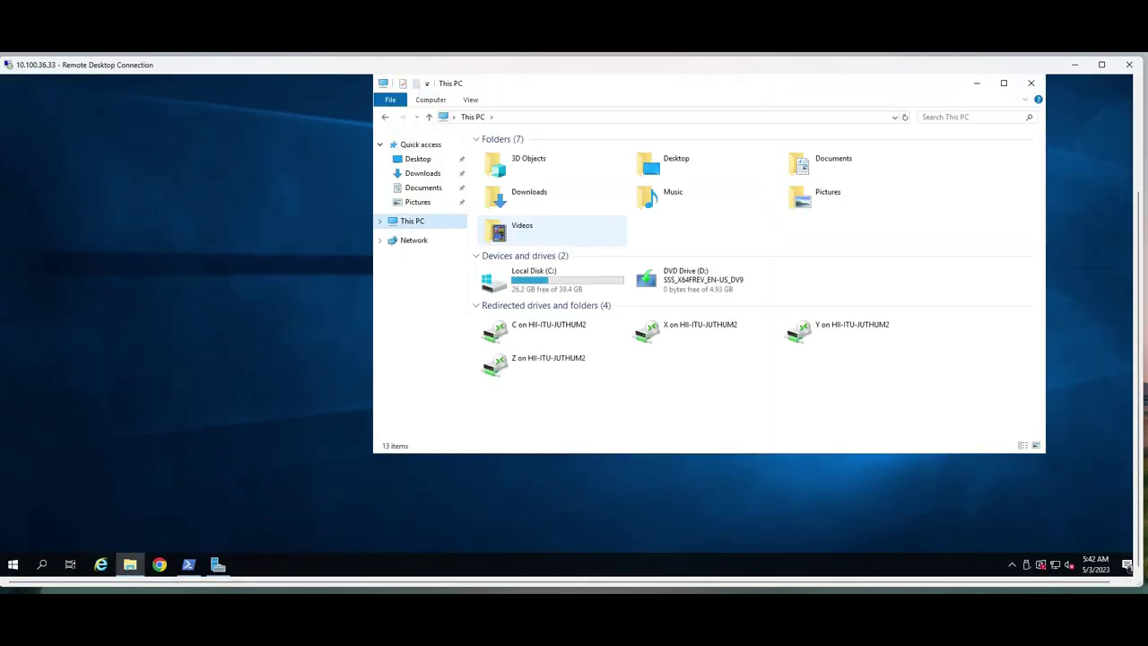
double_click(538, 279)
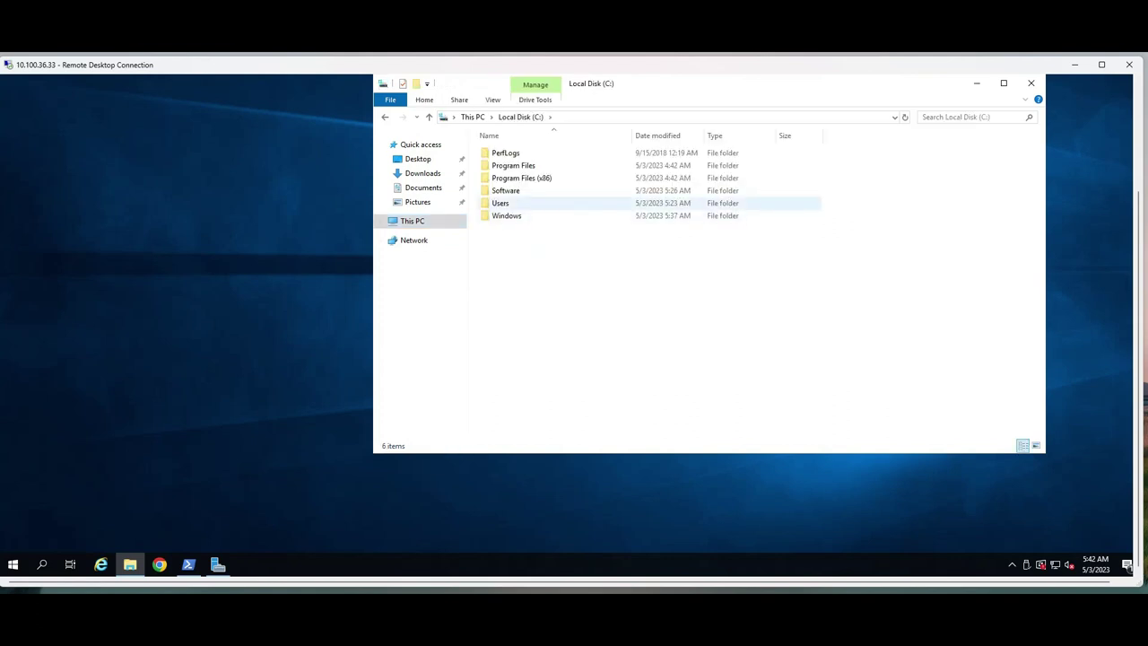
double_click(516, 190)
double_click(550, 153)
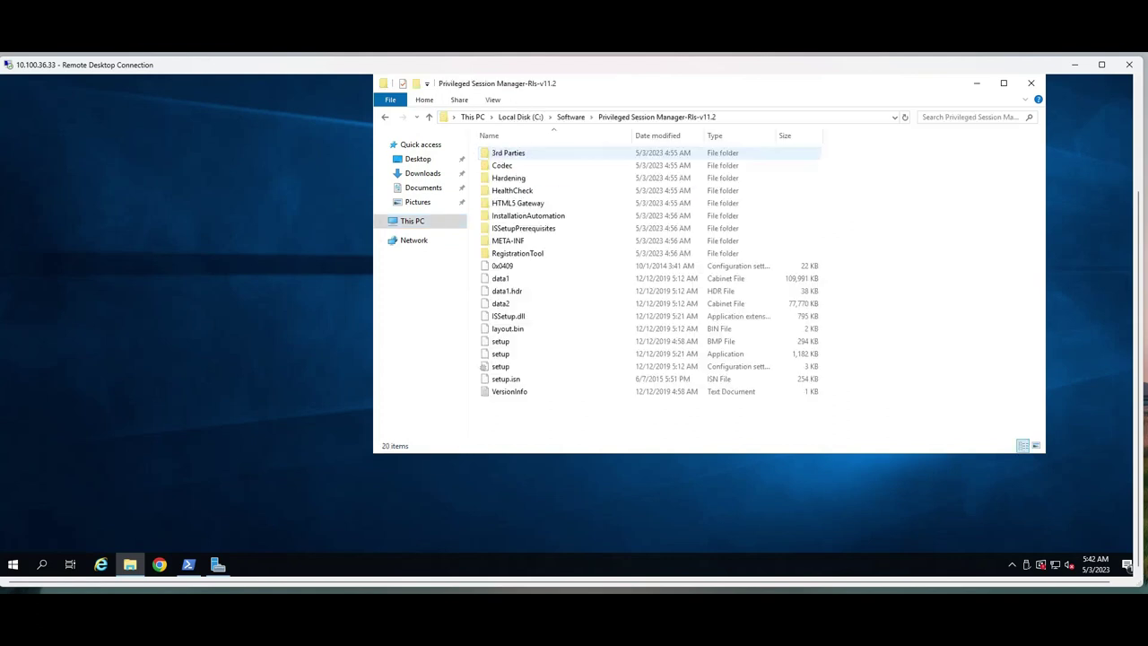
Run PSM setup as administrator, install both Visual C++ 2013 packages, and accept the license
right_click(501, 355)
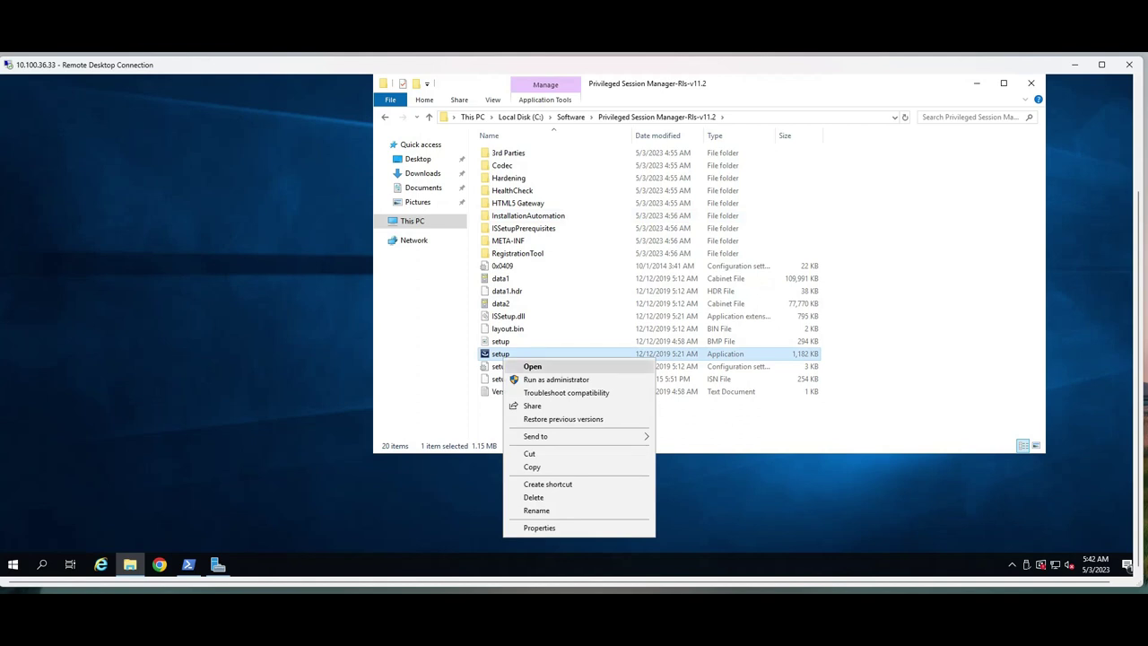
left_click(556, 379)
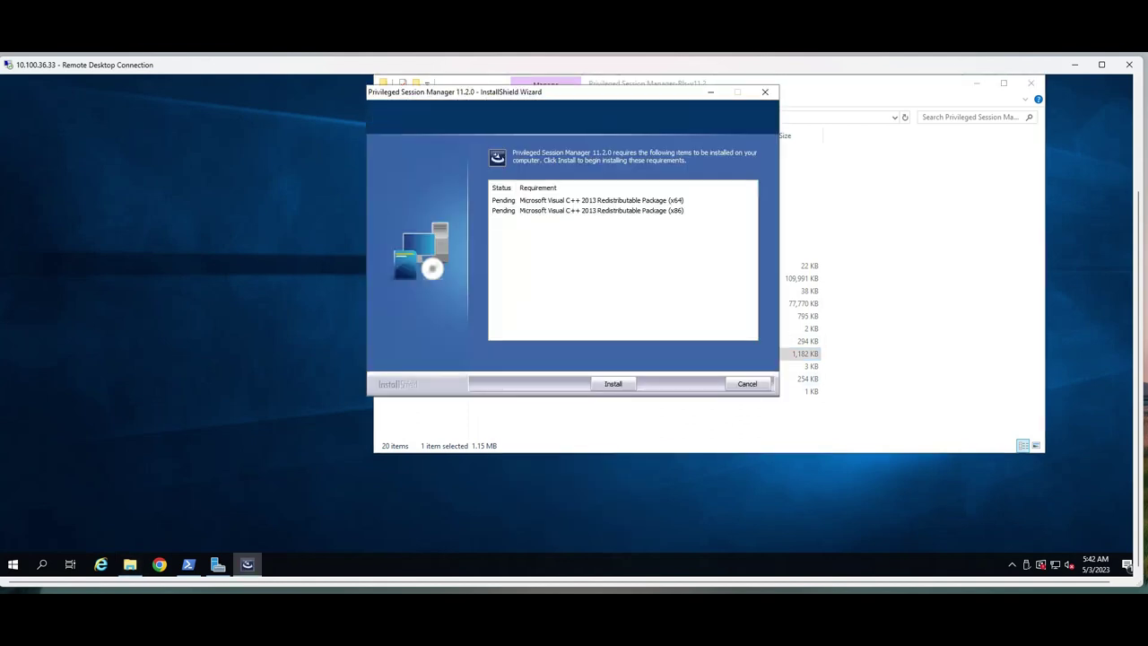
key("Return")
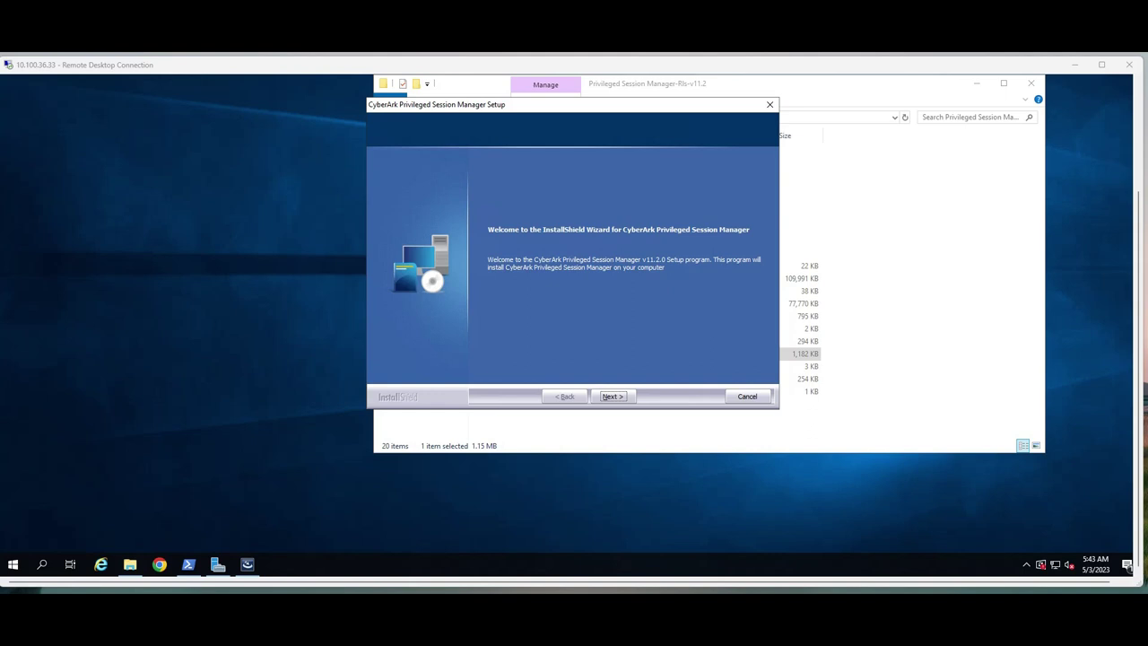
key("Return")
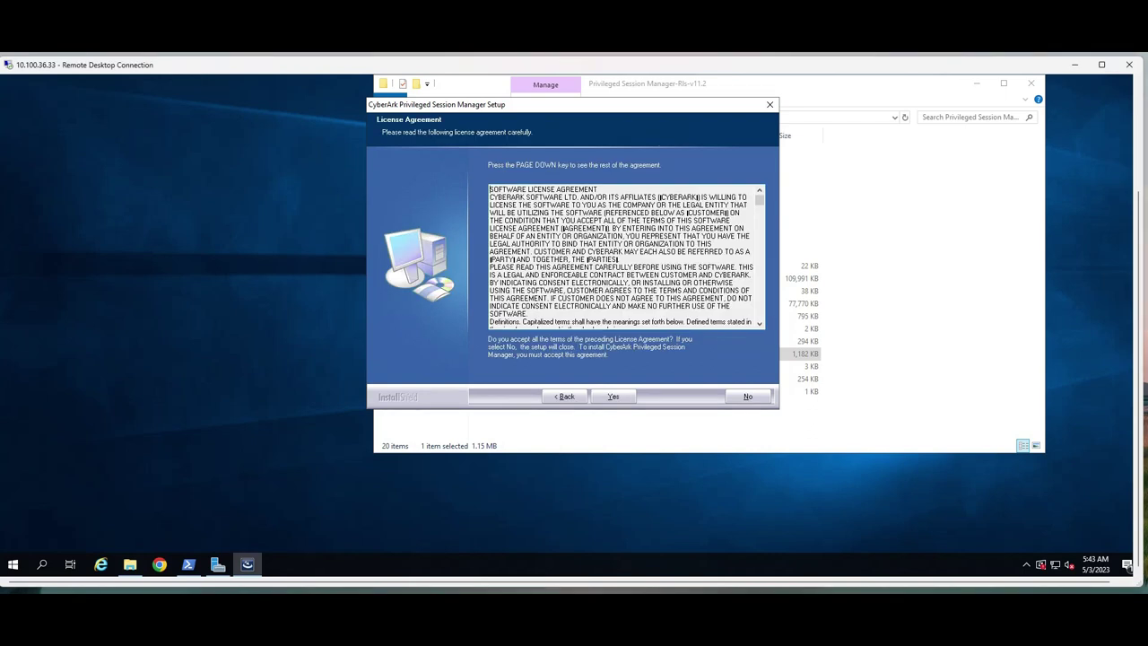
key("Return")
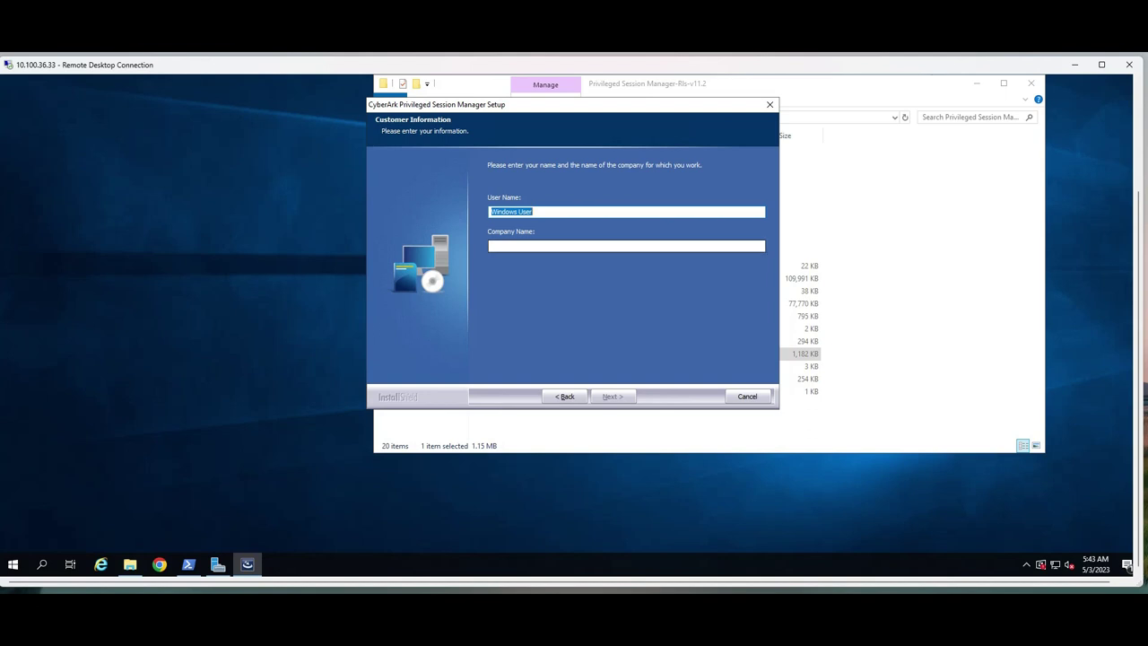
Enter company name '3ffry.com', keeping default install location, recordings folder and PVWAConfig safe
left_click(492, 246)
type("3ffry.com")
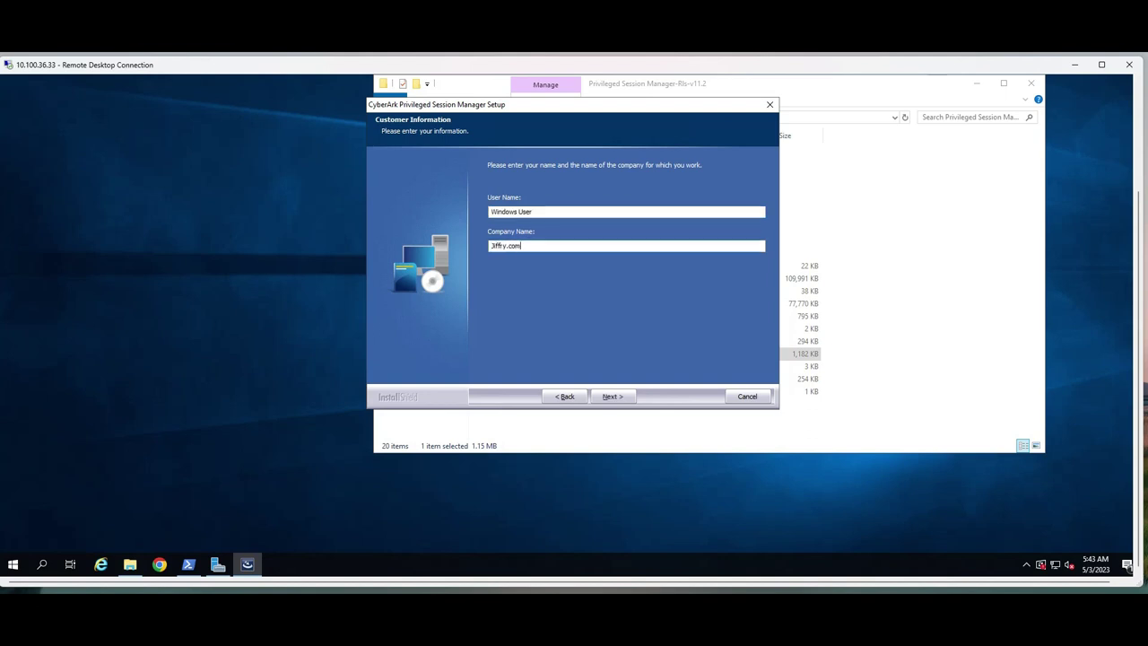
key("Return")
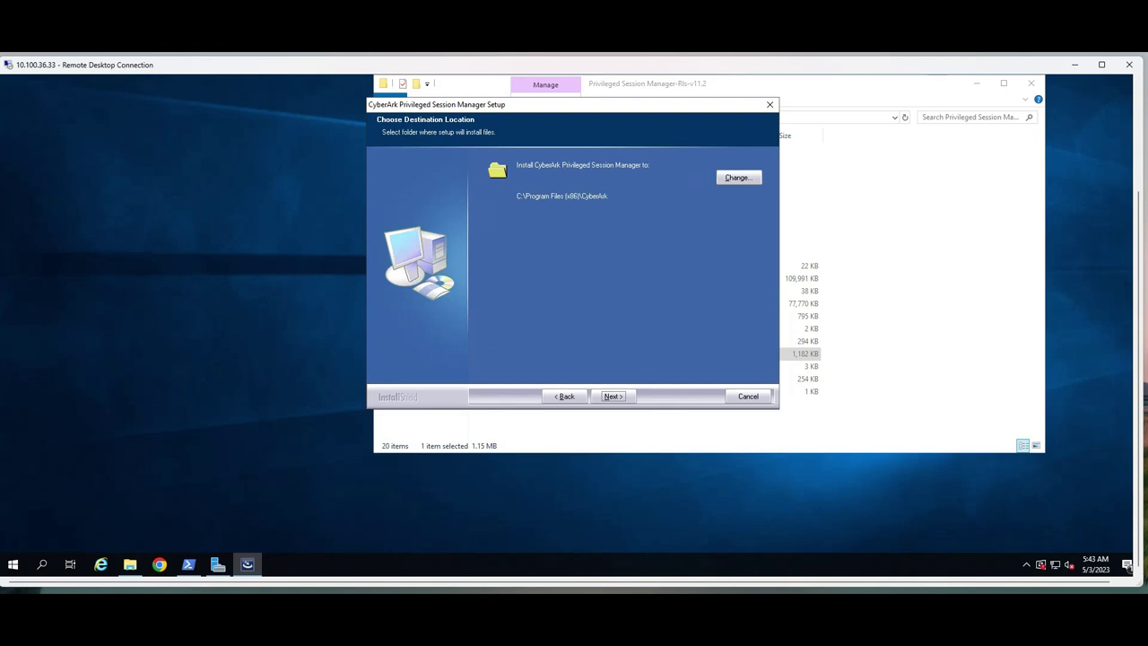
key("Return")
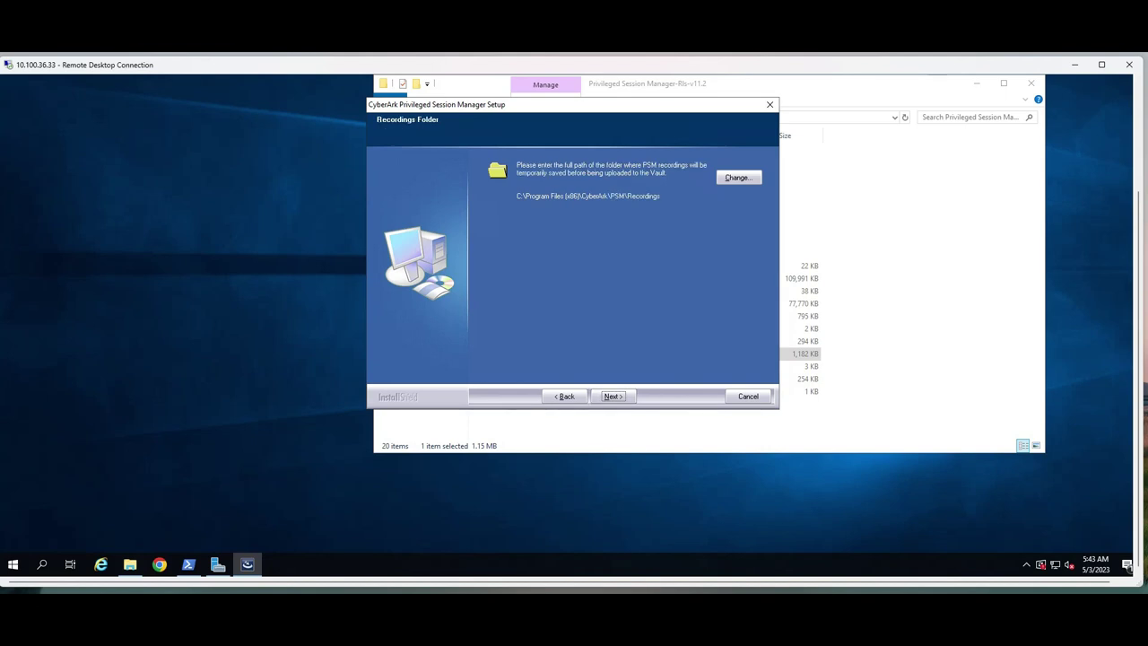
key("Return")
key("Return")
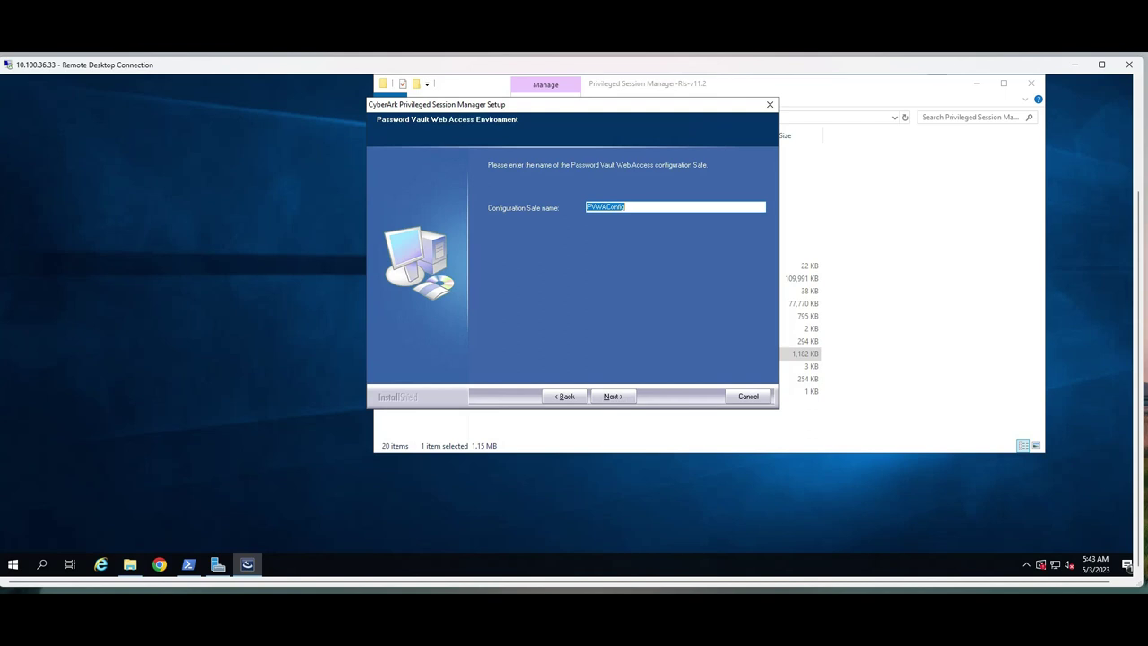
key("Return")
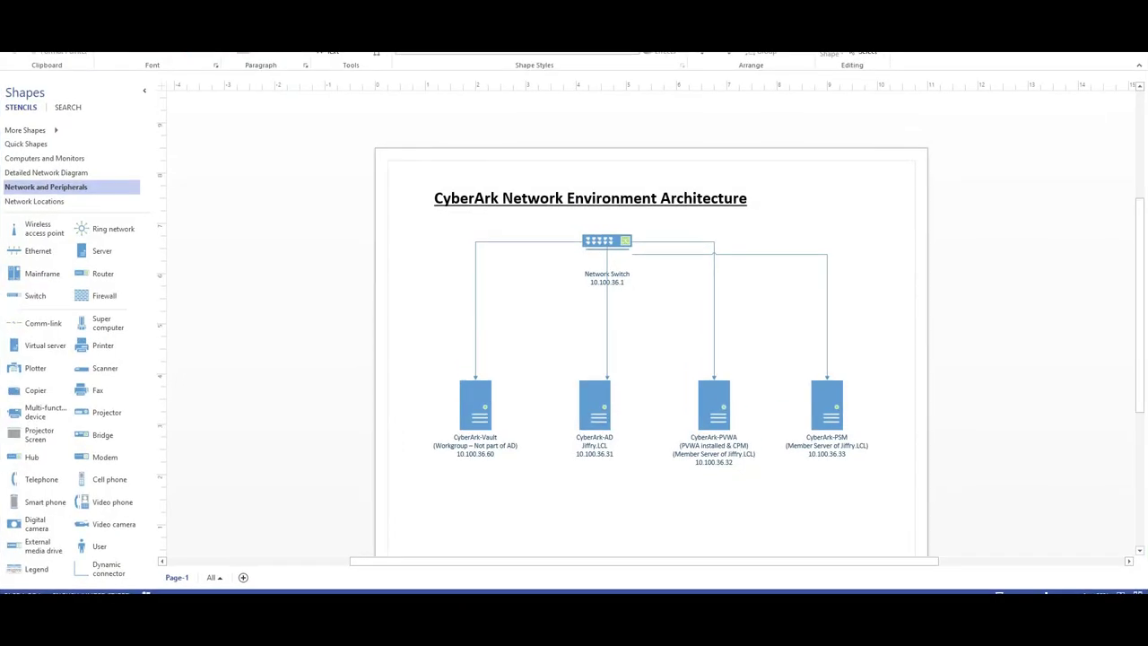
Select the Vault IP address 10.100.36.60 in the CyberArk-Vault label of the diagram
left_click(475, 453)
left_click(475, 453)
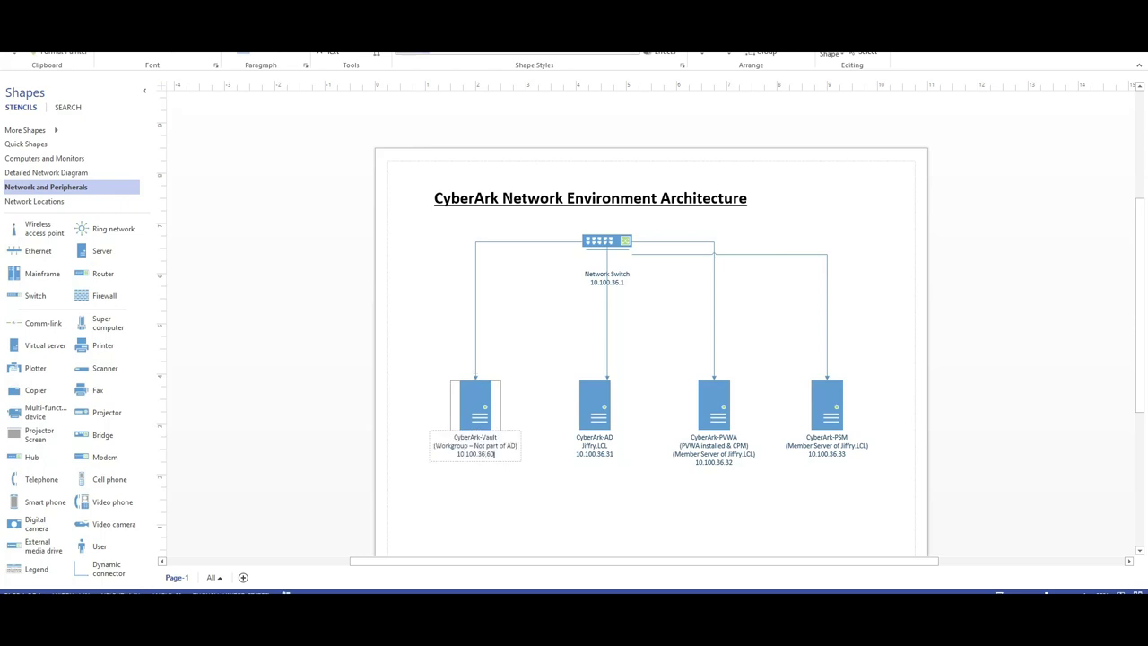
key("shift+Left")
key("shift+Left")
key("shift+Left")
key("shift+Left")
key("shift+Left")
key("shift+Left")
key("shift+Left")
key("shift+Left")
key("shift+Left")
key("shift+Left")
key("shift+Left")
key("shift+Left")
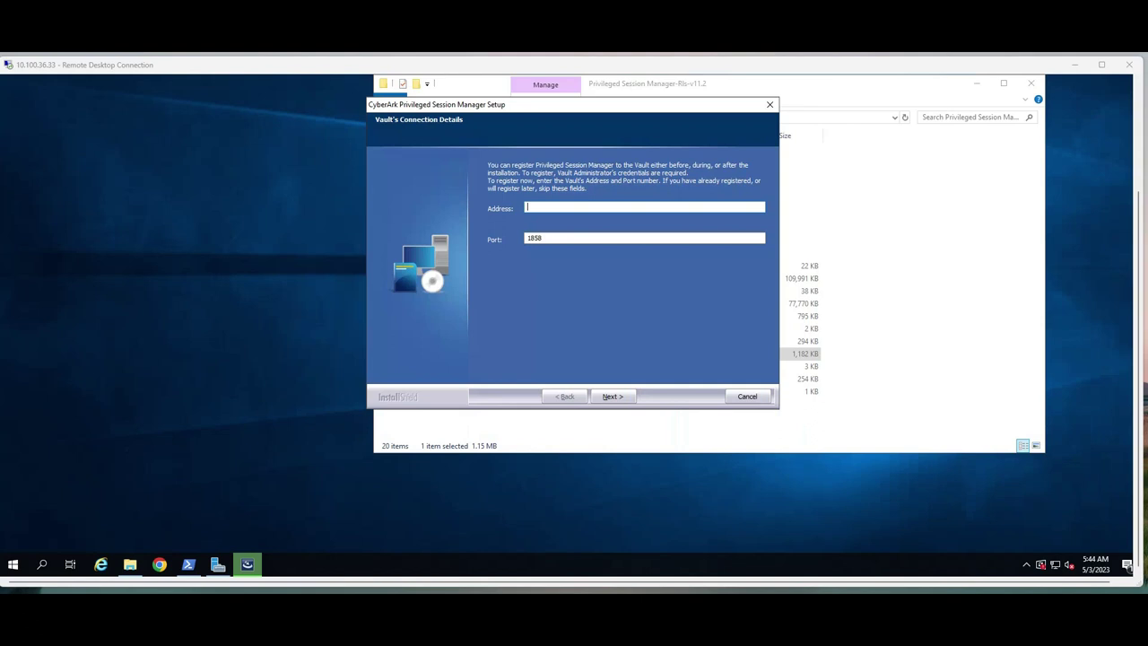
Connect PSM to the Vault at 10.100.36.60, port 1858, with the Administrator password
type("10.100.36.60")
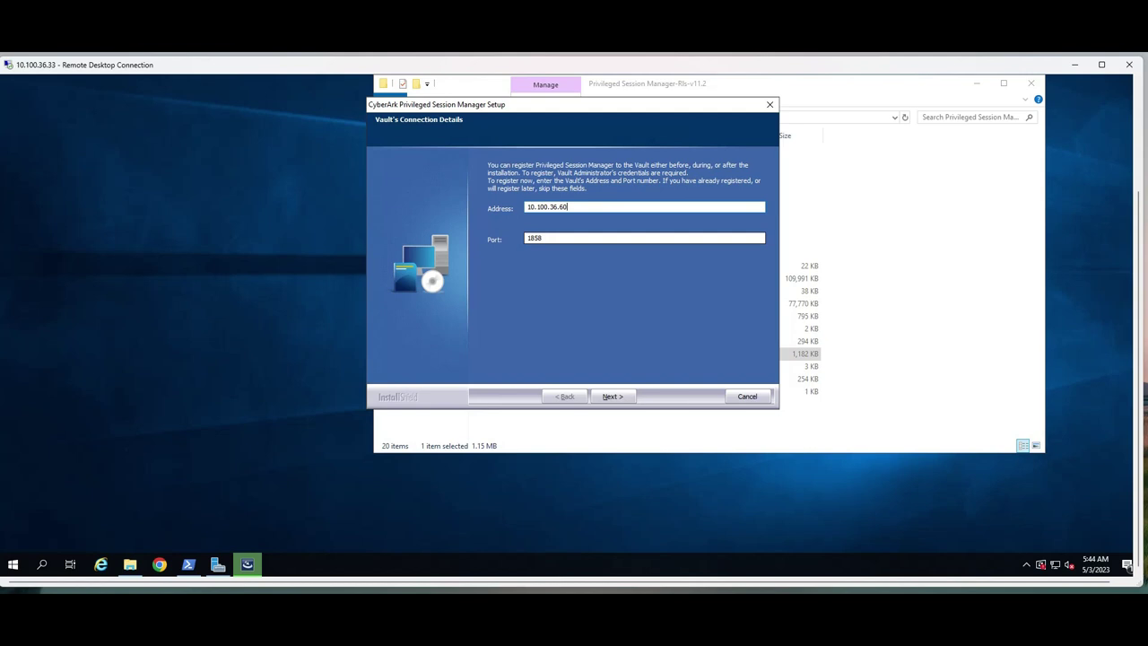
key("Return")
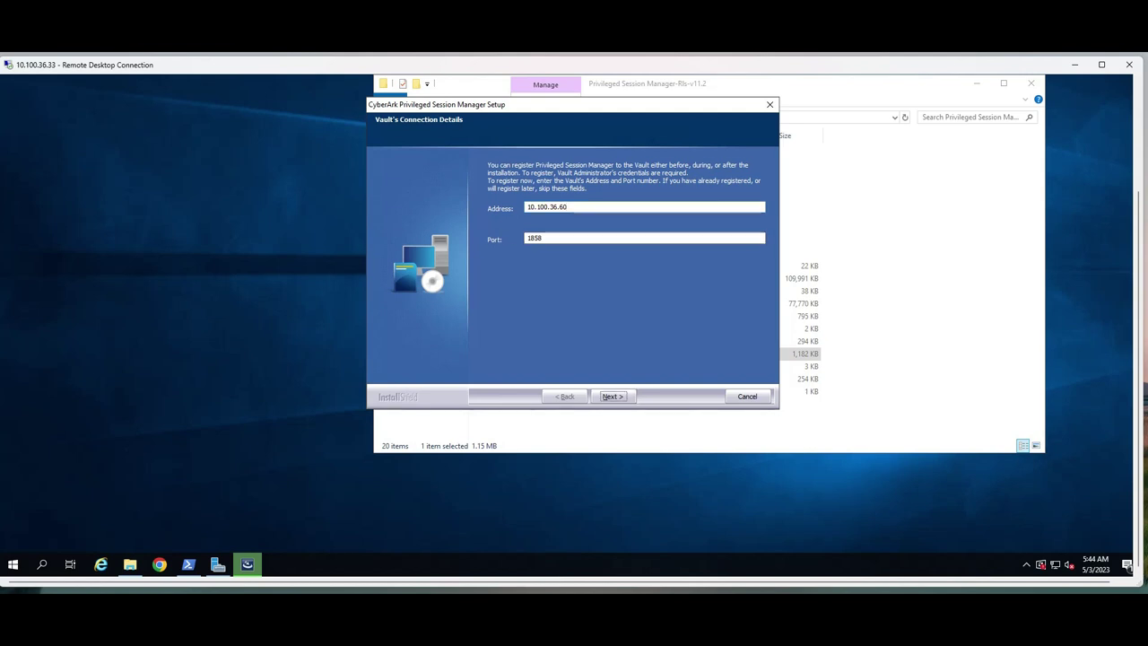
left_click(529, 238)
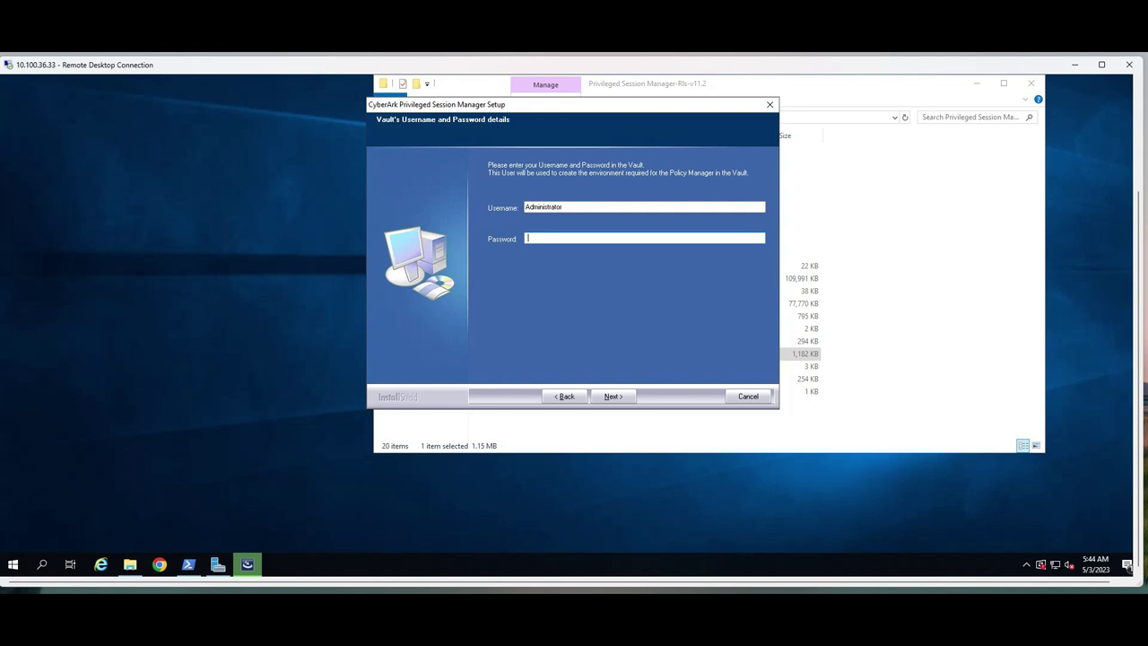
type("*************")
key("Return")
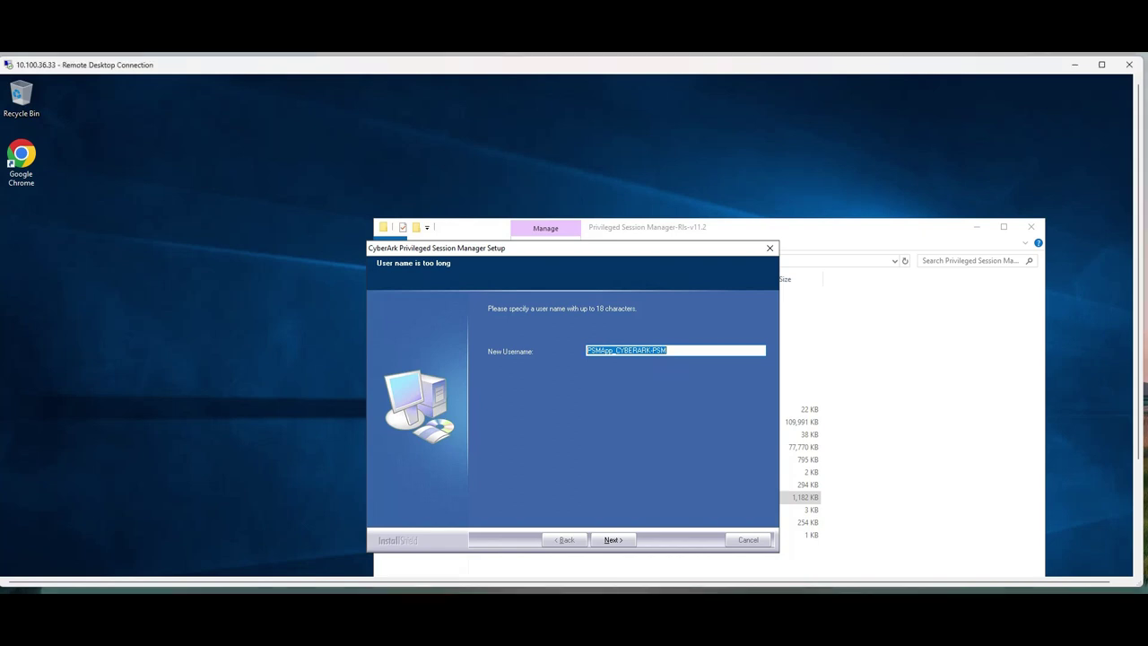
Shorten the suggested PSM app username to PSMApp_User by replacing CYBERARK-PSM with User
left_click(668, 349)
left_click_drag(616, 351, 668, 350)
type("User")
left_click_drag(630, 351, 586, 351)
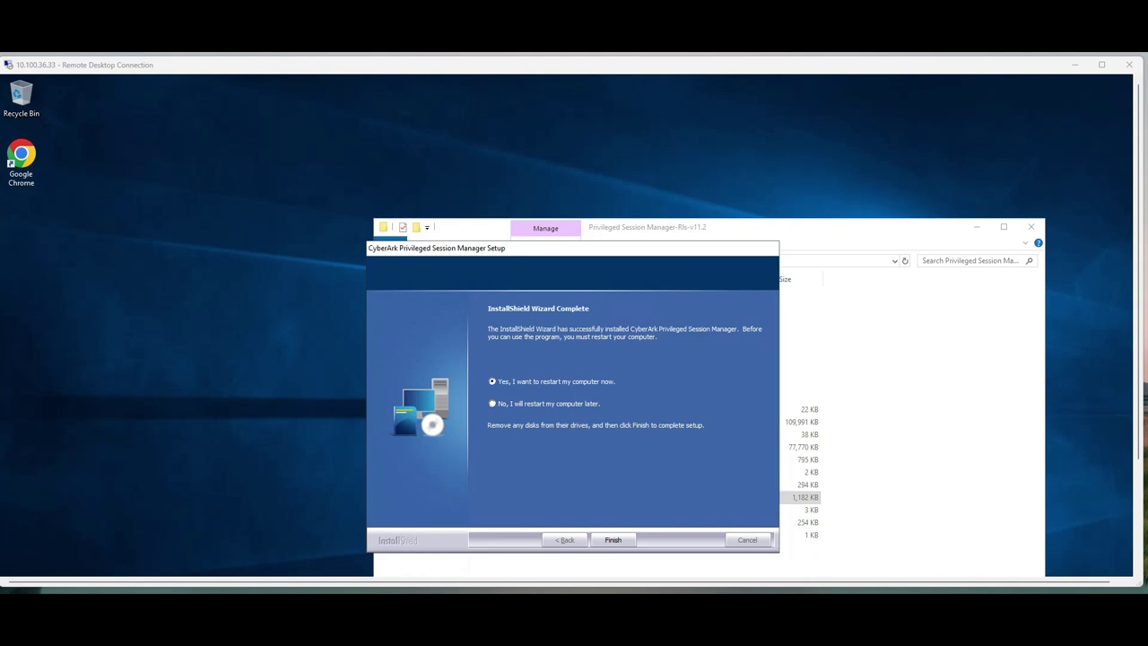
Finish setup to restart the server, then reconnect over RDP with the administrator password, accepting the certificate
key("Return")
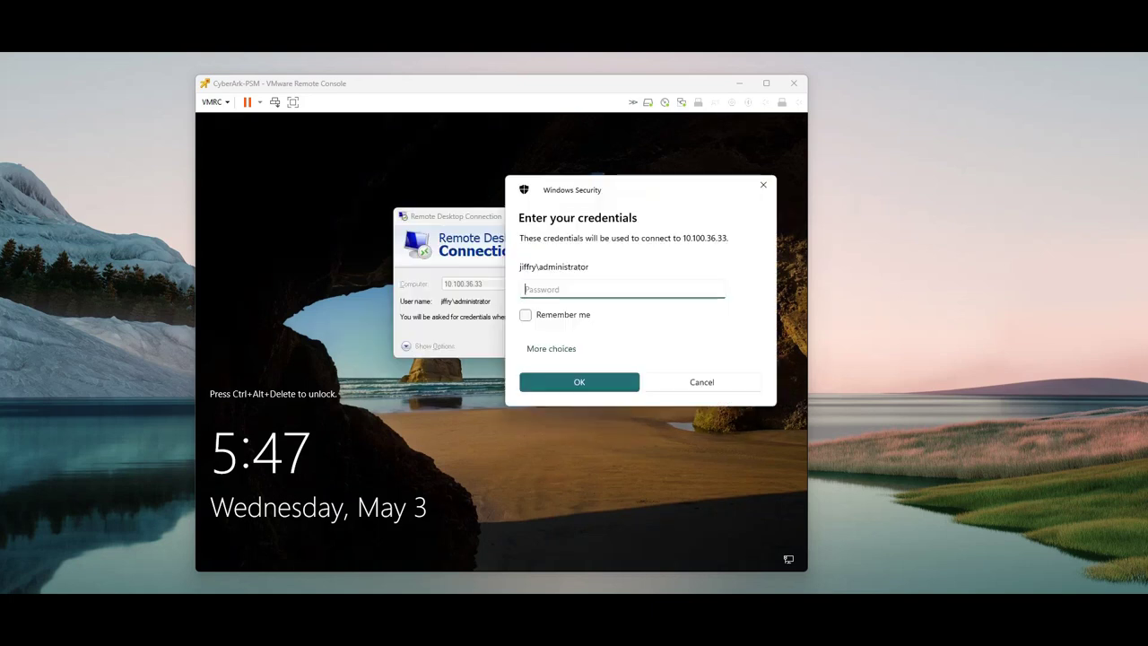
type("**********")
key("Return")
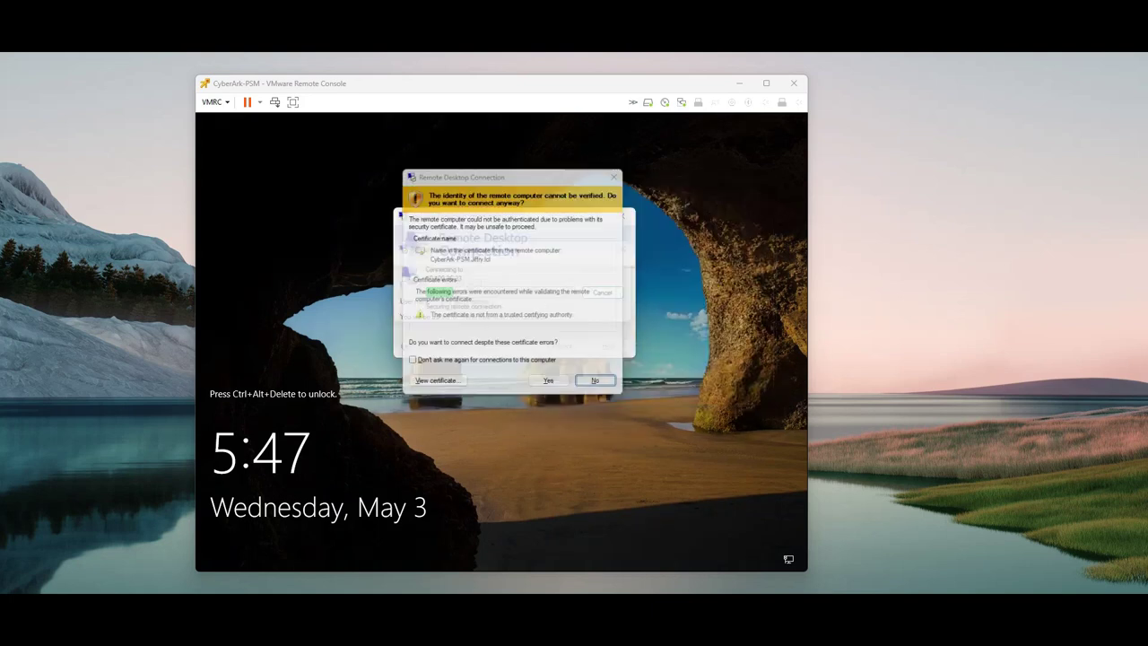
left_click(553, 387)
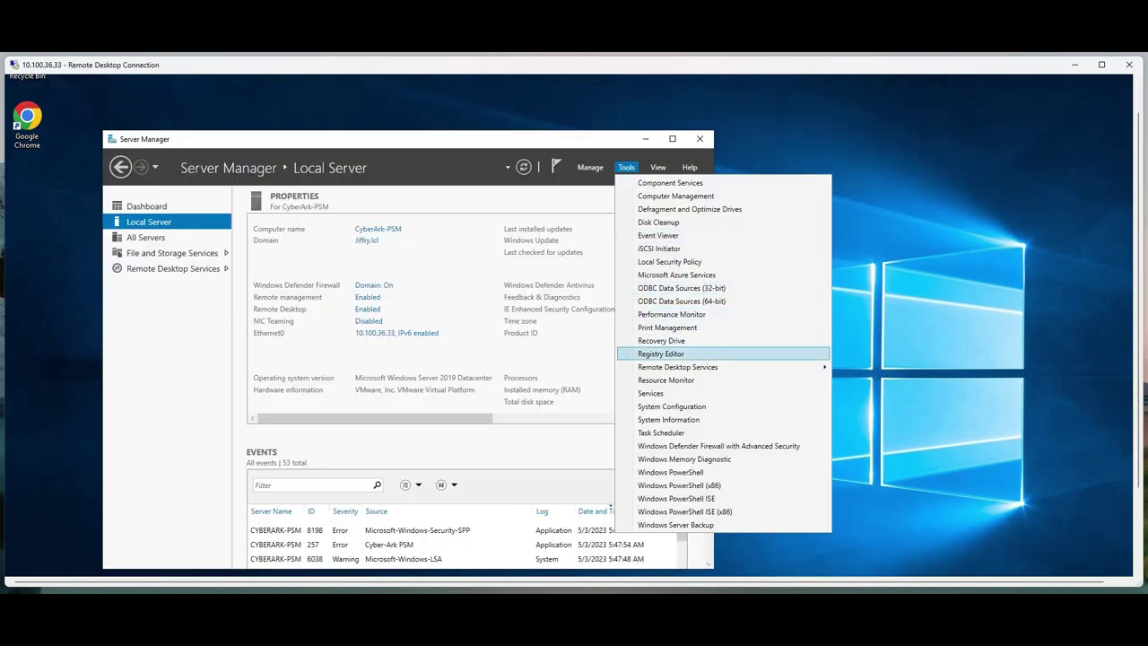
Find Cyber-Ark Privileged Session Manager in the Services list and widen the Name column
left_click(650, 393)
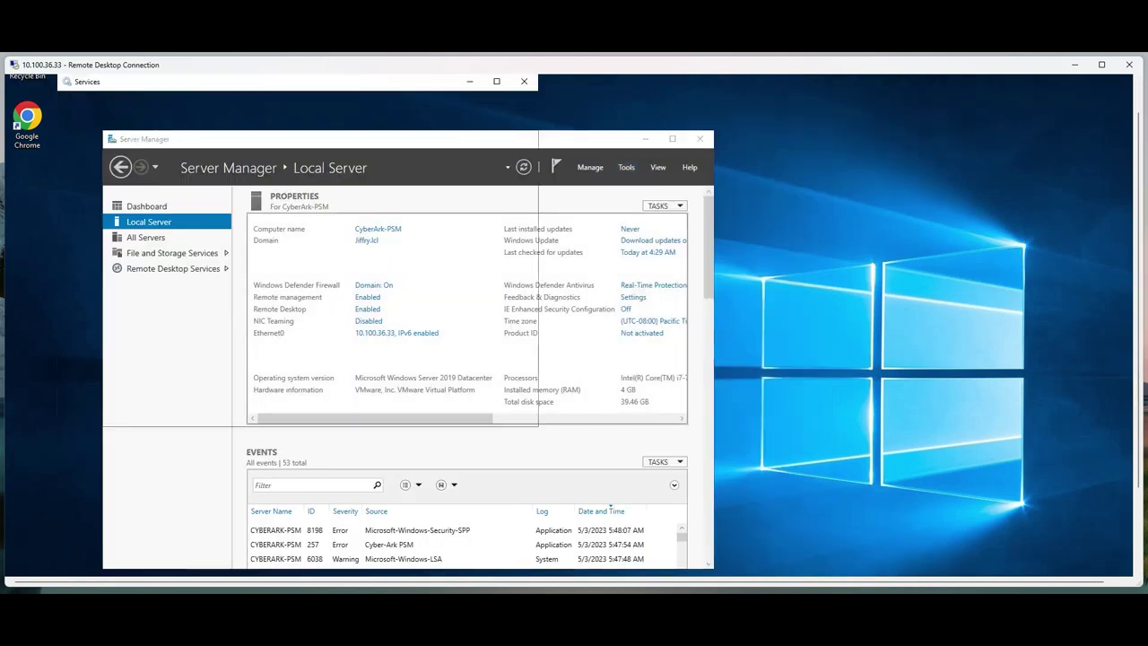
left_click(318, 215)
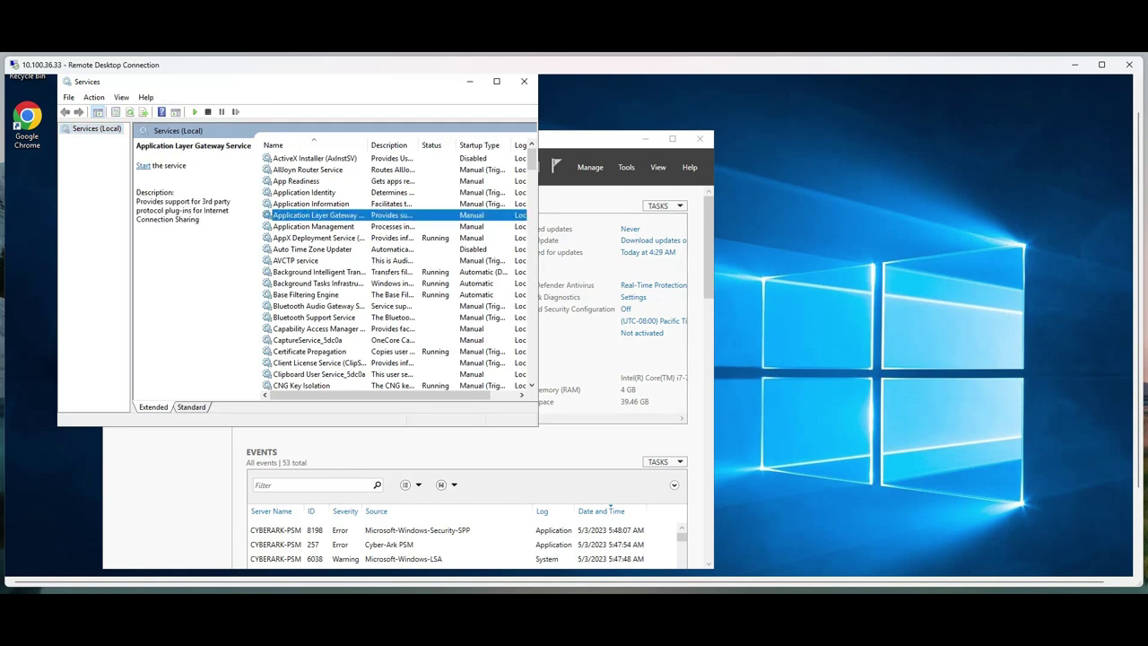
scroll(399, 269, "down", 5)
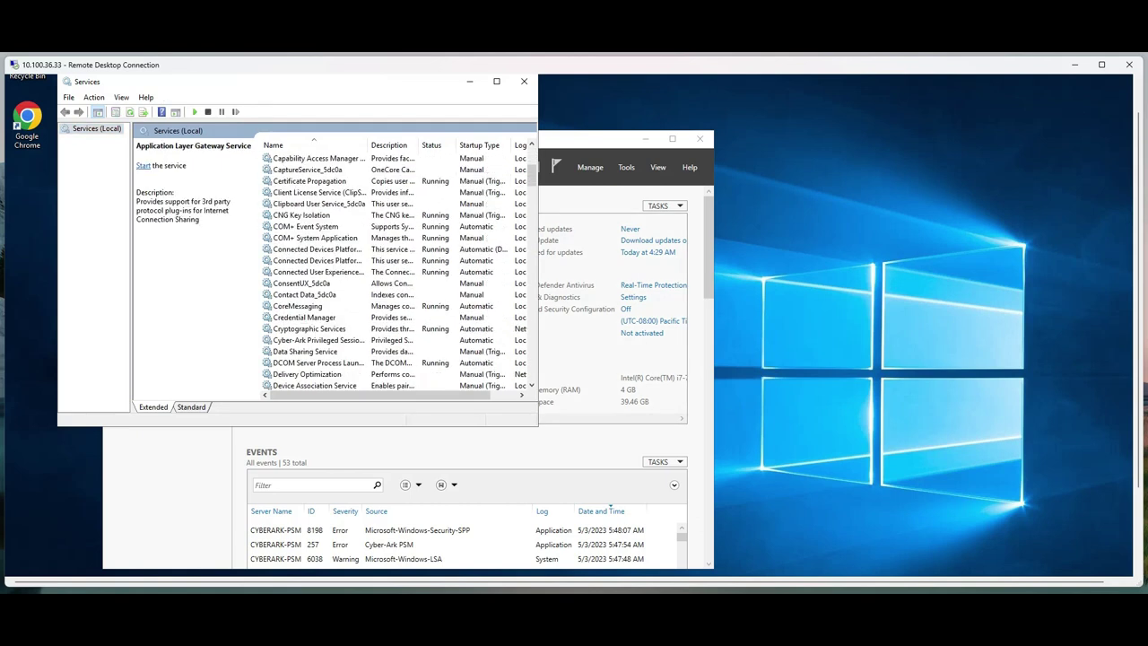
left_click(304, 317)
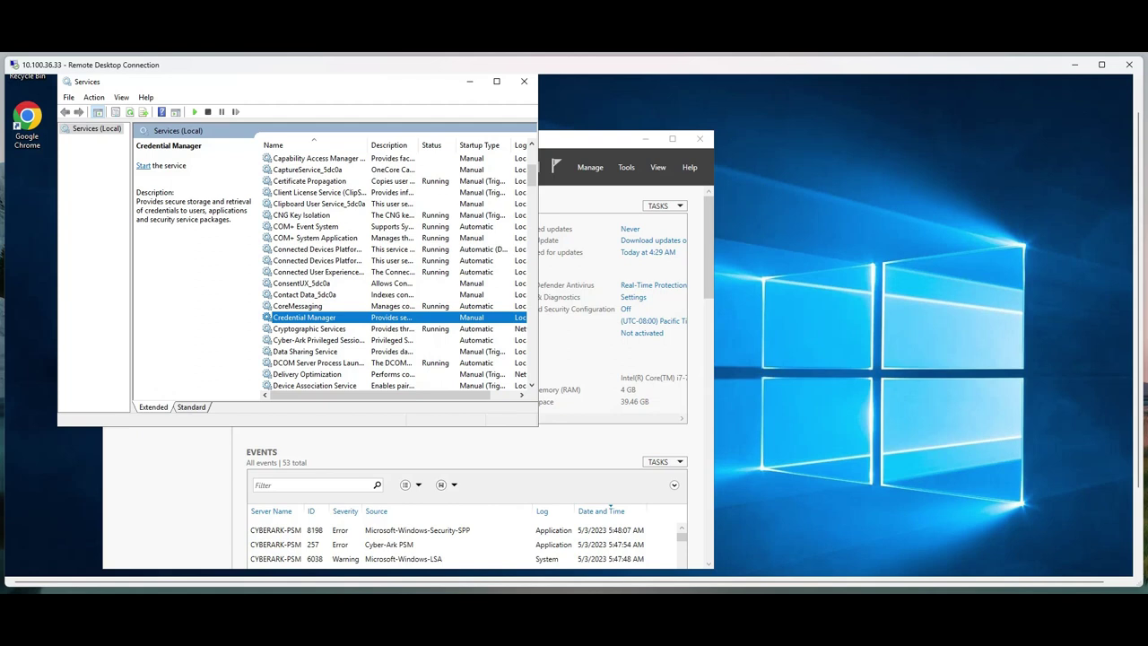
scroll(399, 269, "down", 1)
left_click(309, 294)
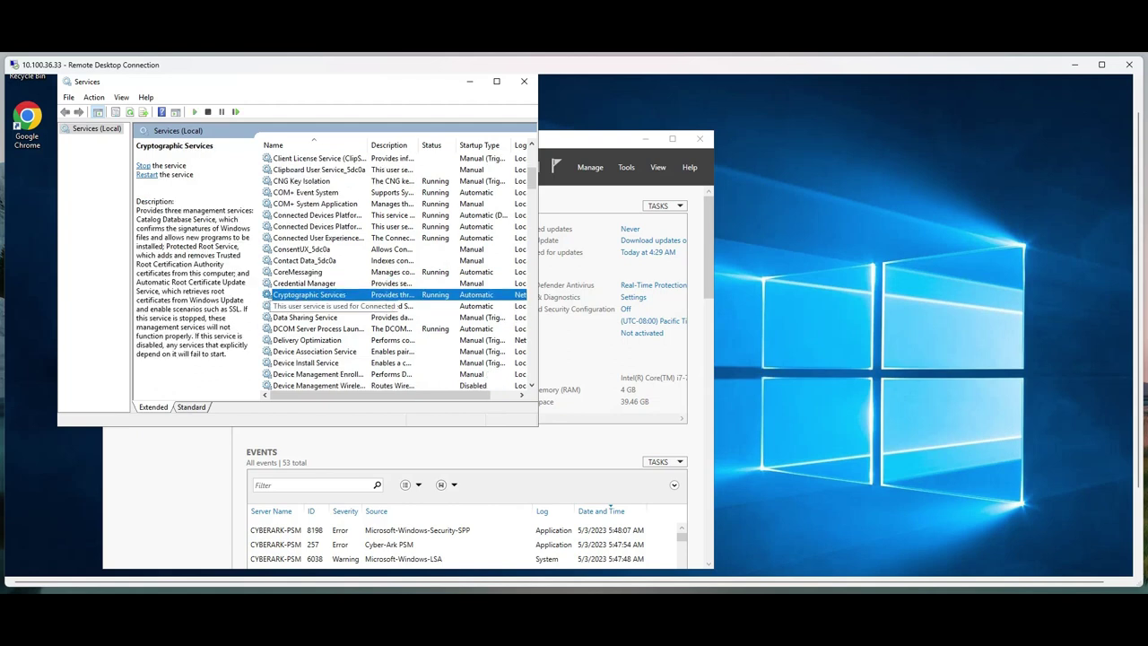
left_click(318, 305)
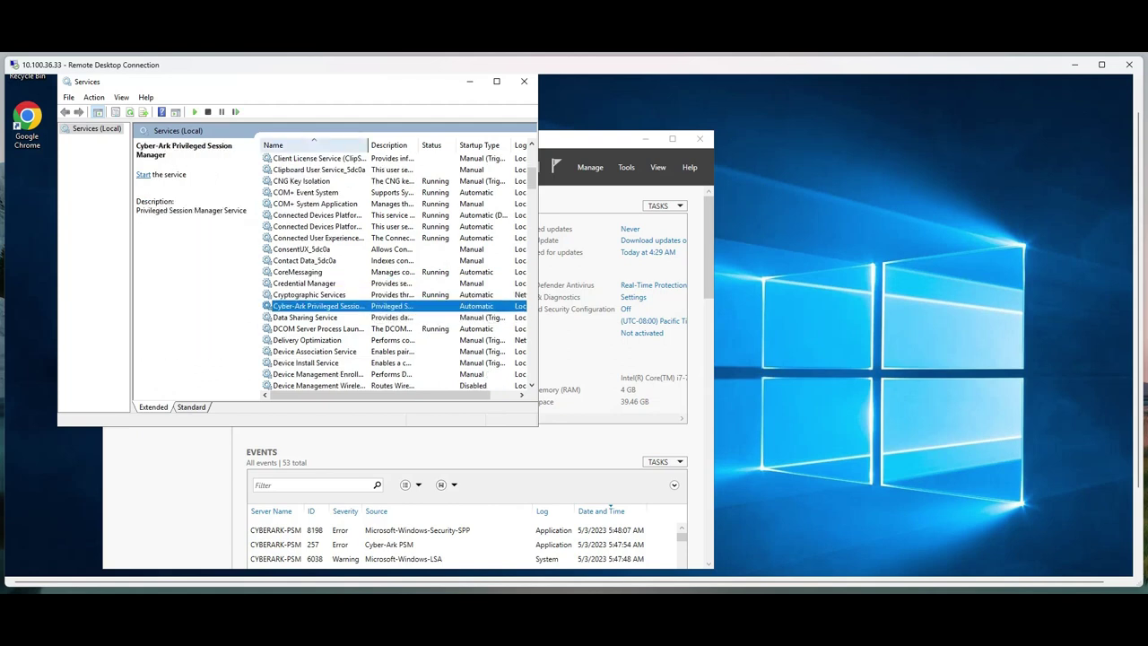
left_click_drag(367, 144, 426, 144)
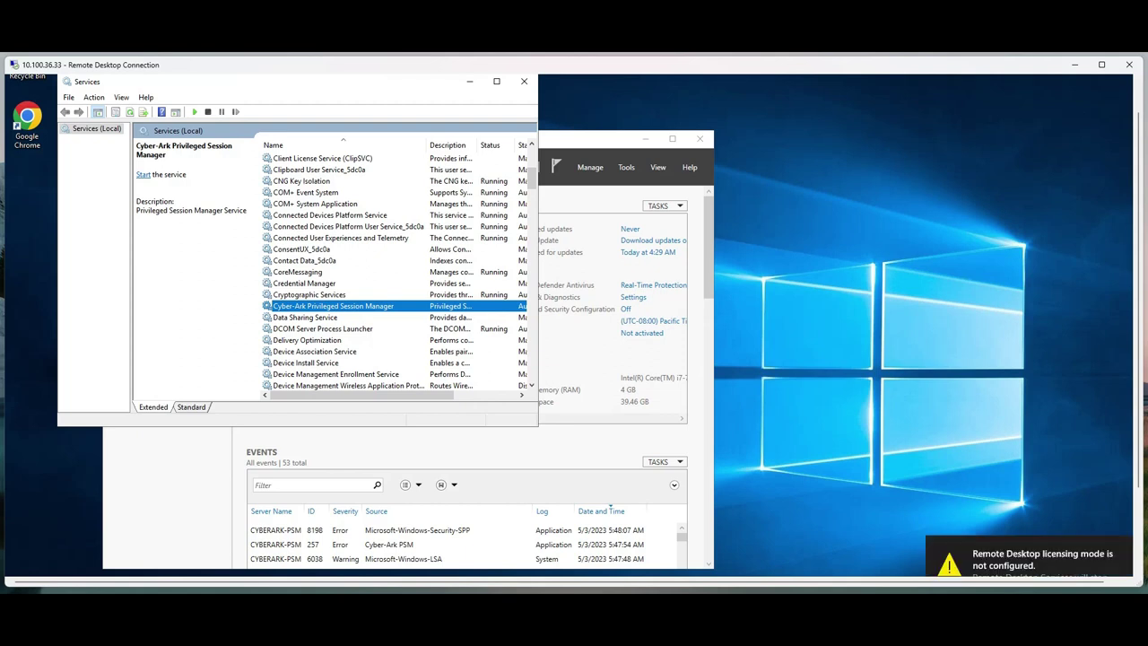
Return to the full-screen PVWA session, refresh System Health and dismiss the session-expired notice
key("alt+Tab")
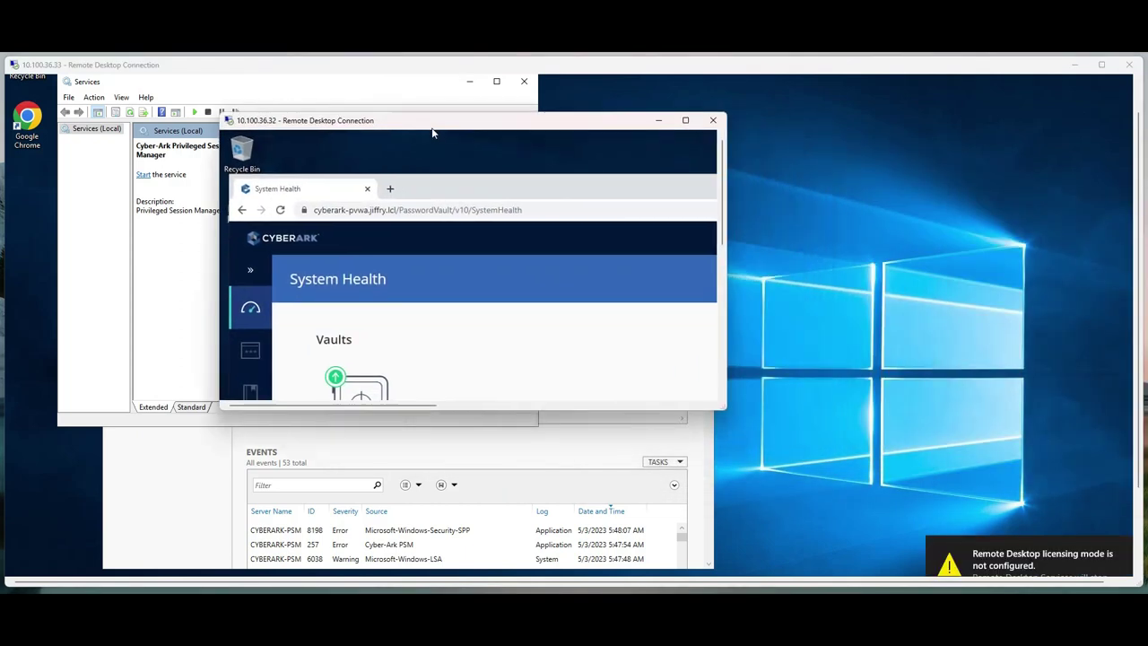
key("ctrl+alt+Pause")
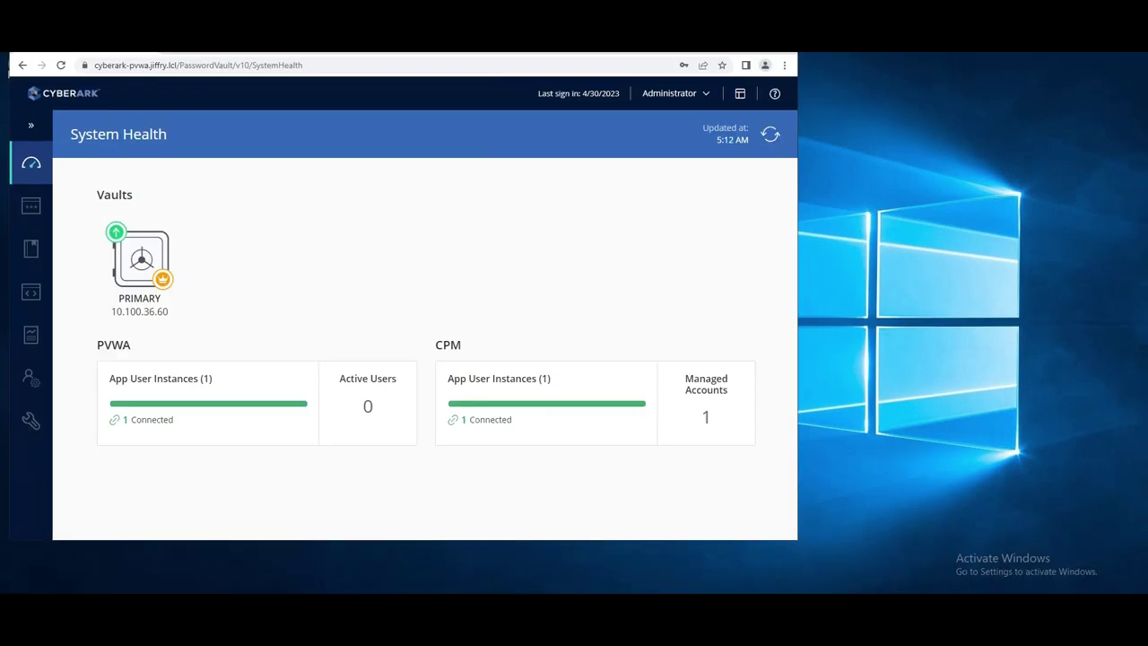
left_click(771, 134)
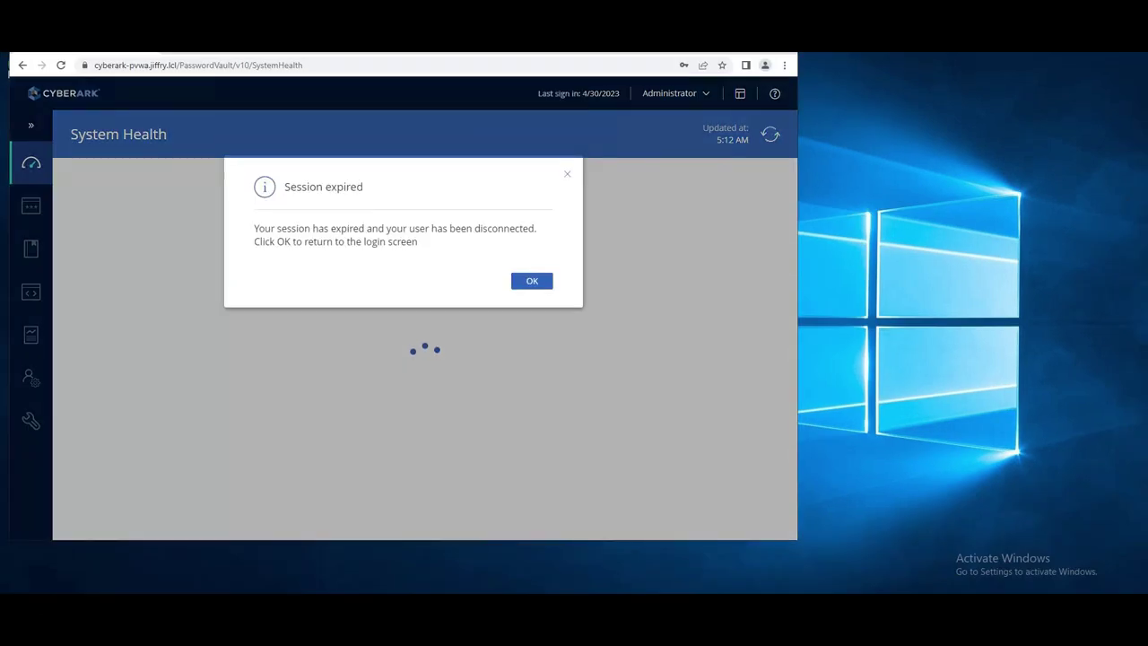
key("Return")
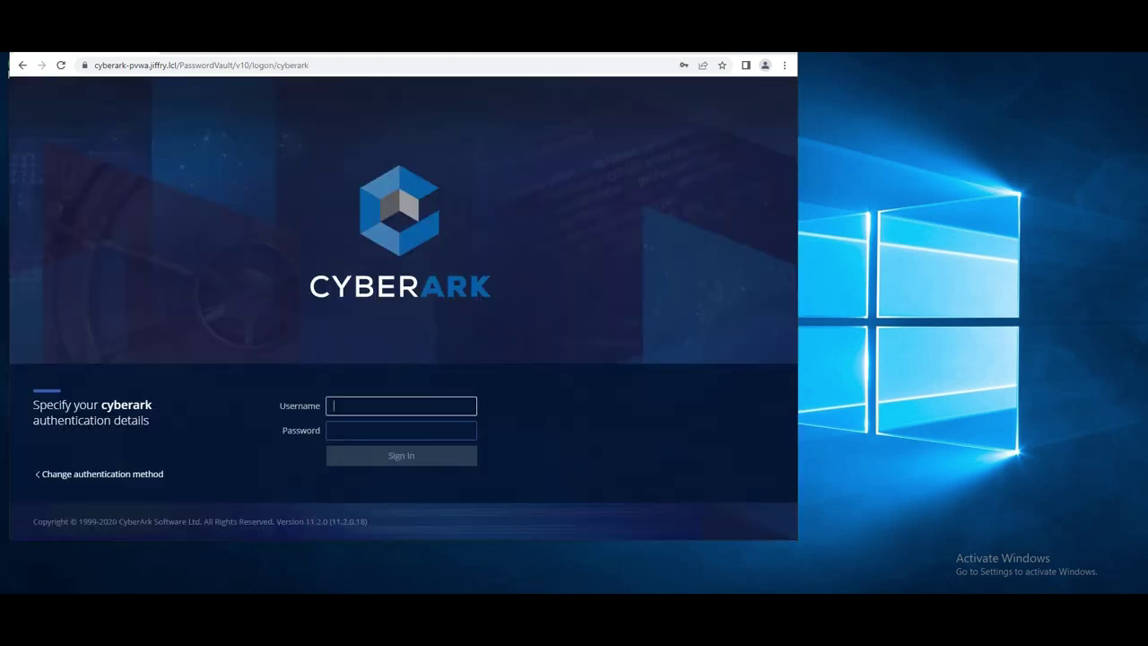
Log in to PVWA as administrator, retrying after a mistyped username
type("administartor")
key("Tab")
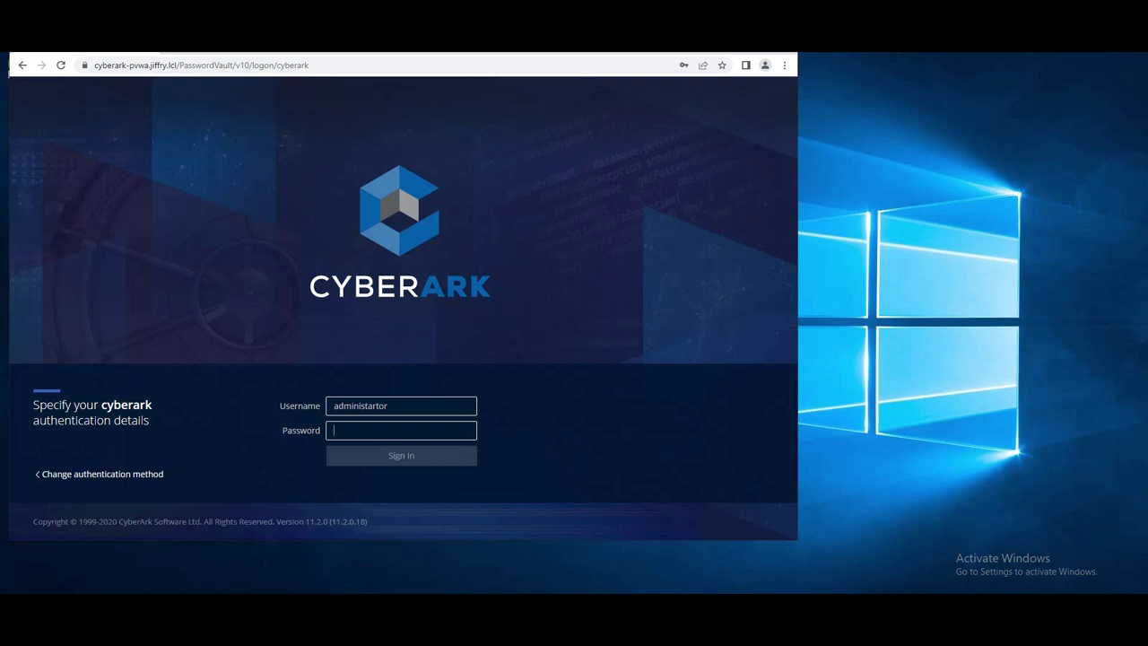
type("**********")
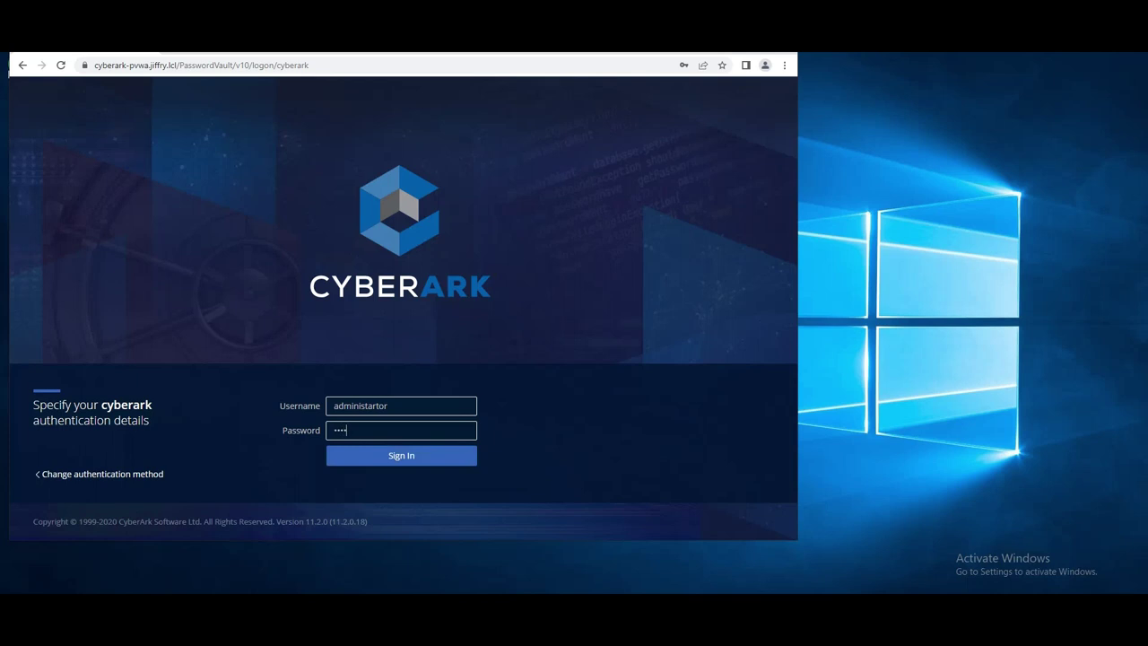
key("Return")
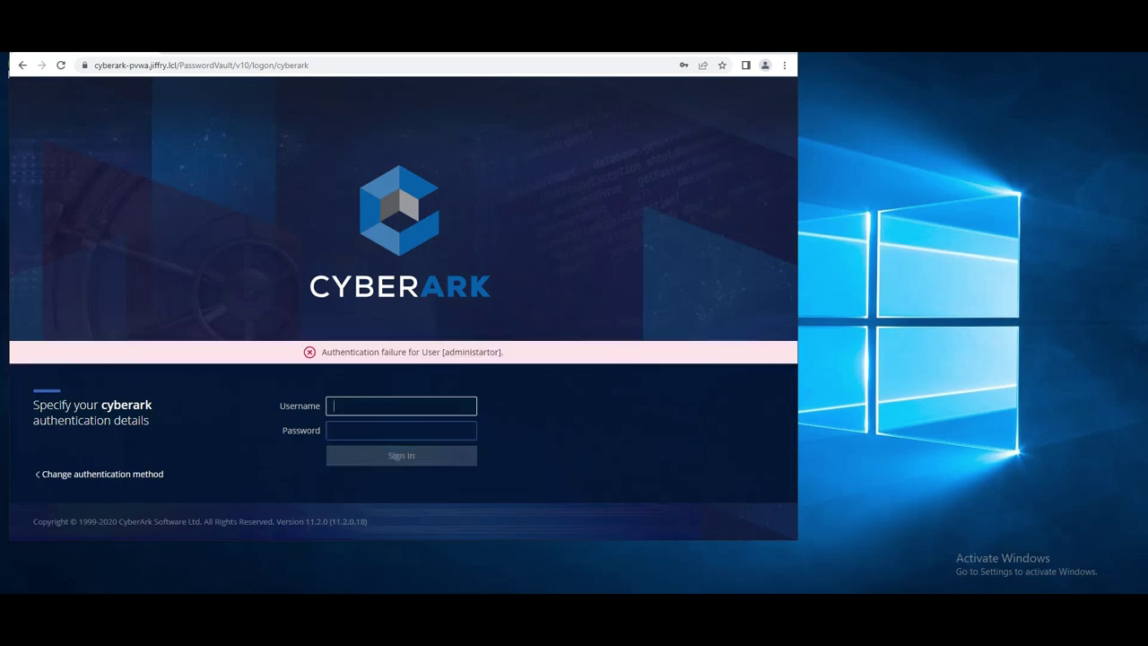
type("administrator")
key("Tab")
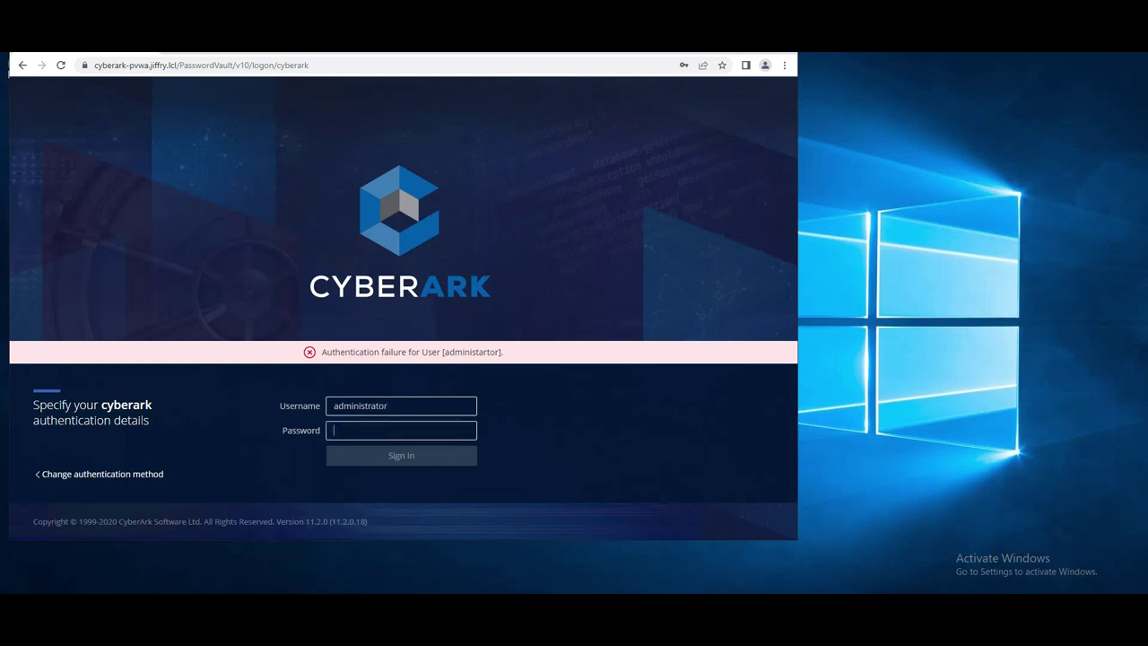
type("•••••••••••")
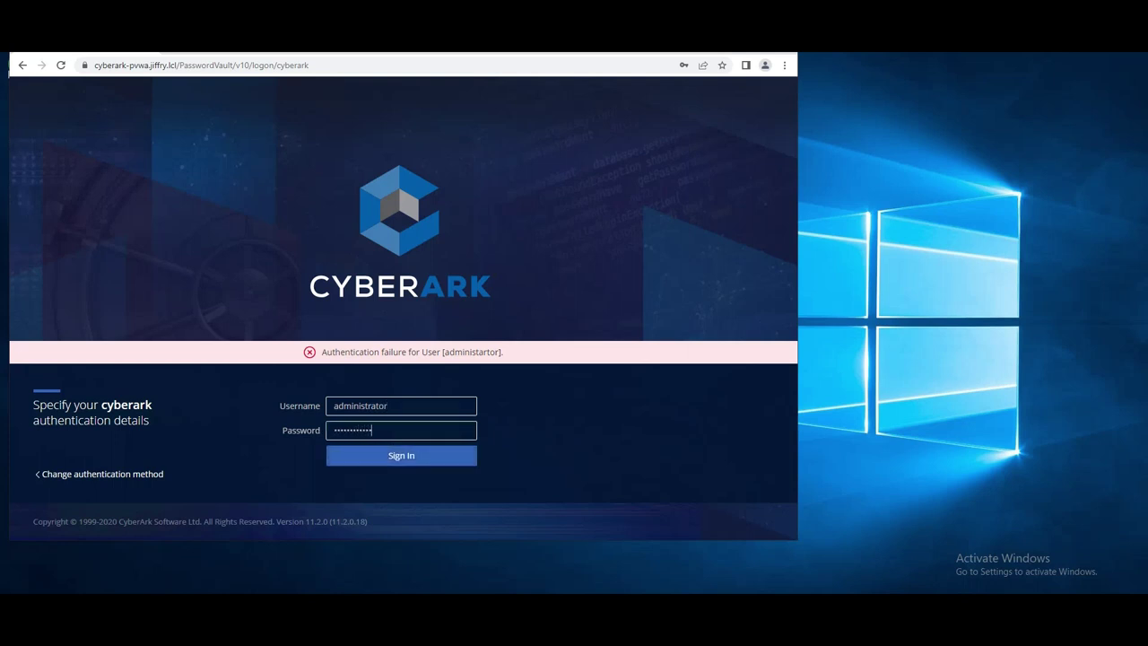
key("Return")
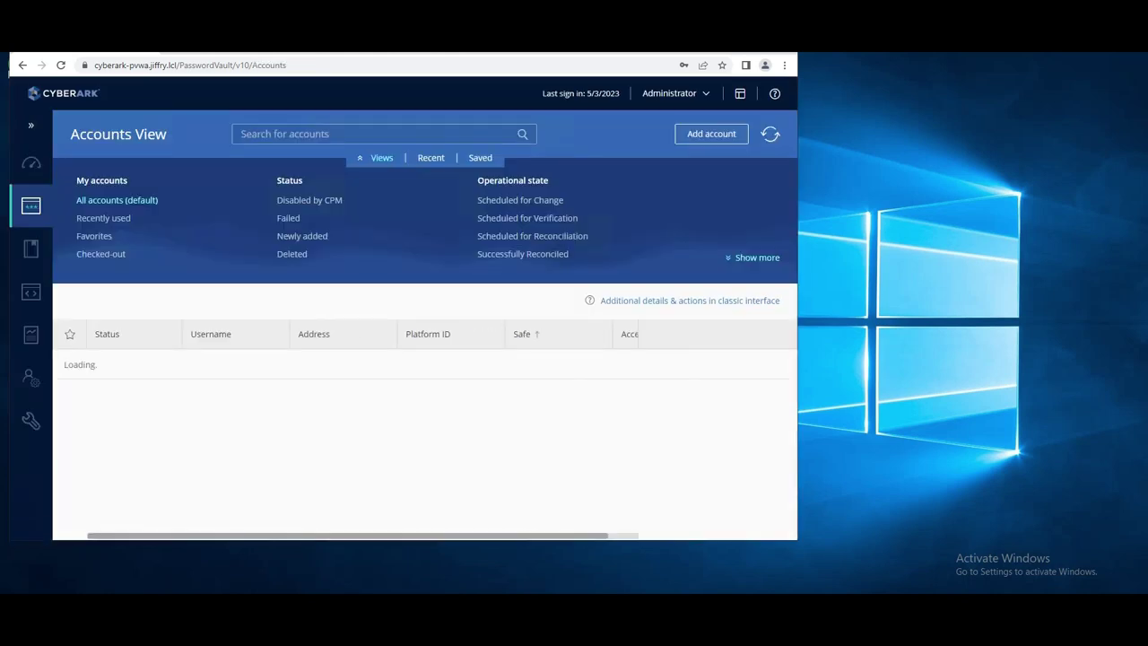
left_click(32, 162)
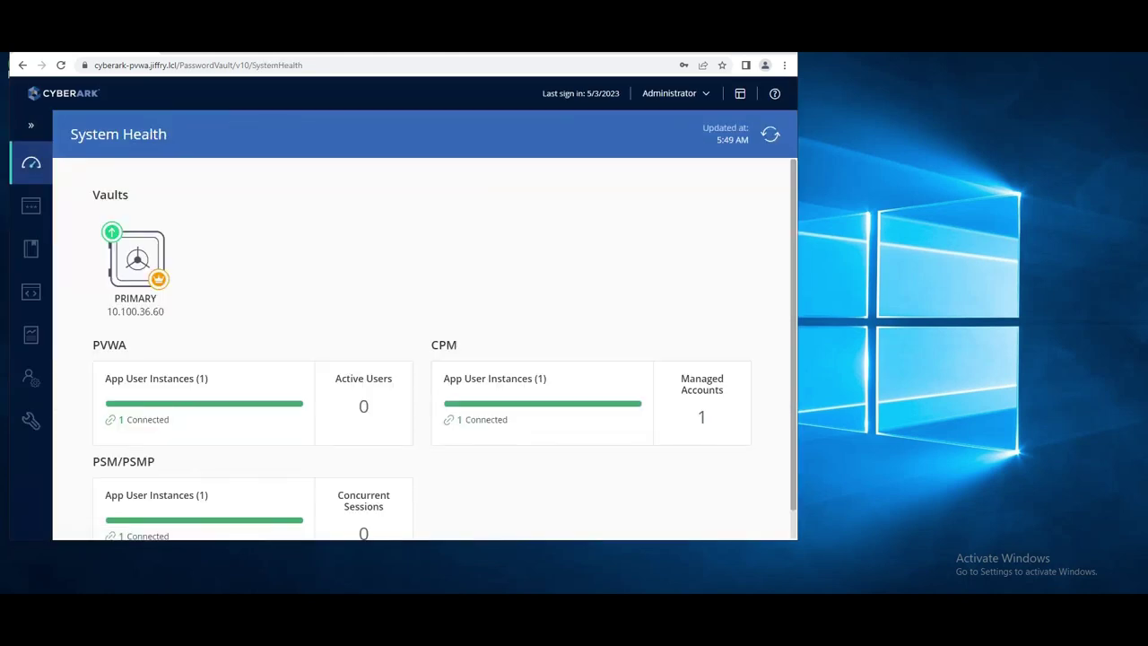
left_click_drag(93, 461, 155, 461)
scroll(444, 349, "down", 1)
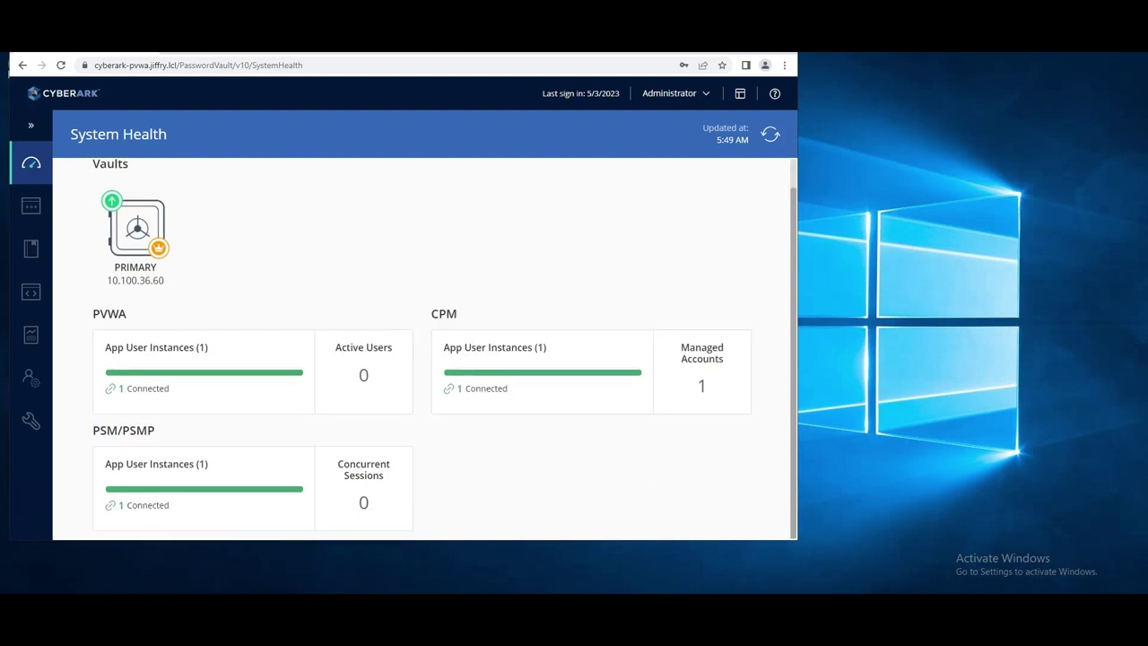